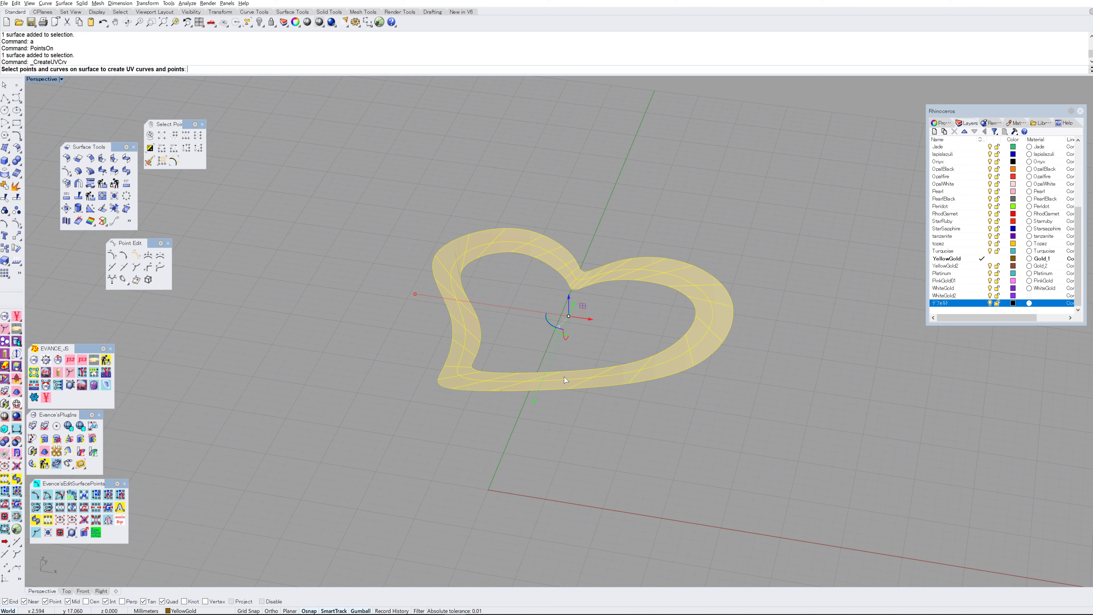
- Create flattened UV curves from the flat heart-shaped band surface
scroll(564, 377, "down", 5)
right_click_drag(565, 400, 584, 399)
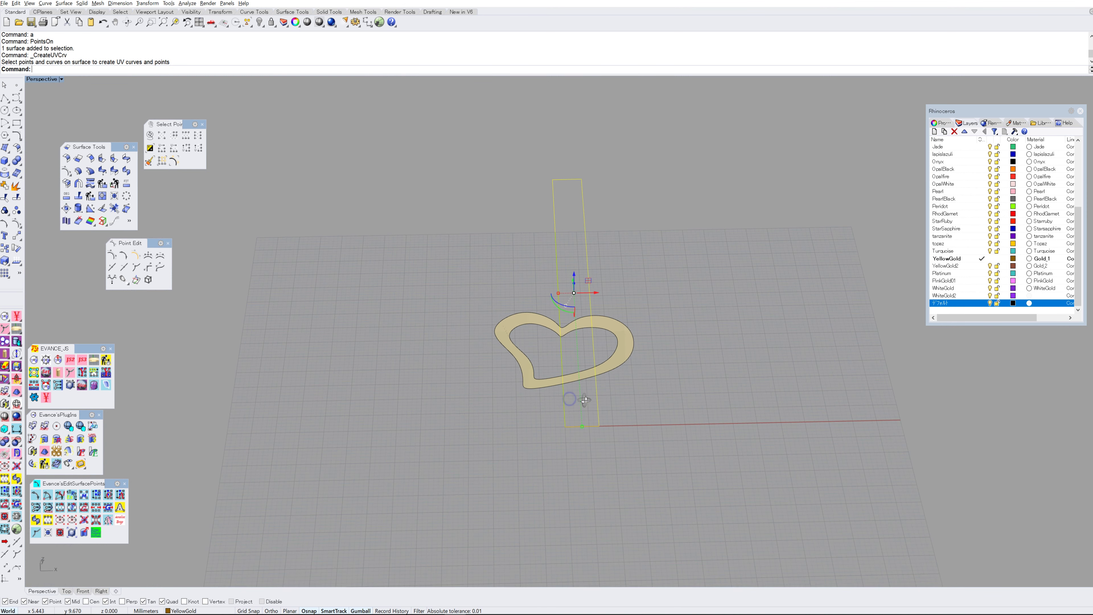
- Rotate the UV rectangle a quarter turn about the vertical axis and move it in front of the heart, parallel to the X axis
right_click_drag(556, 300, 529, 300)
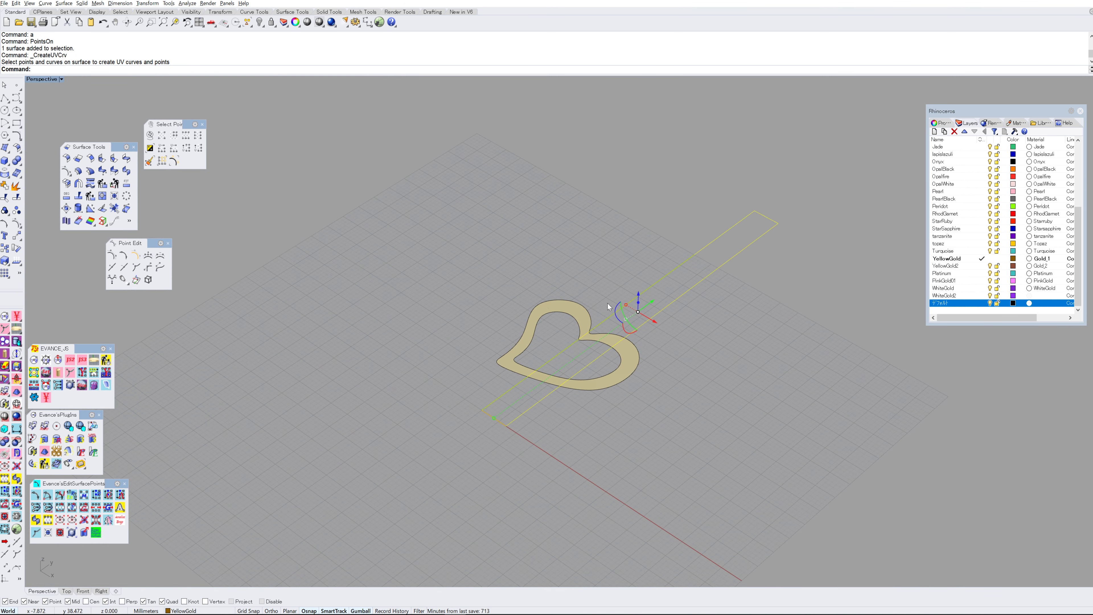
scroll(579, 292, "up", 6)
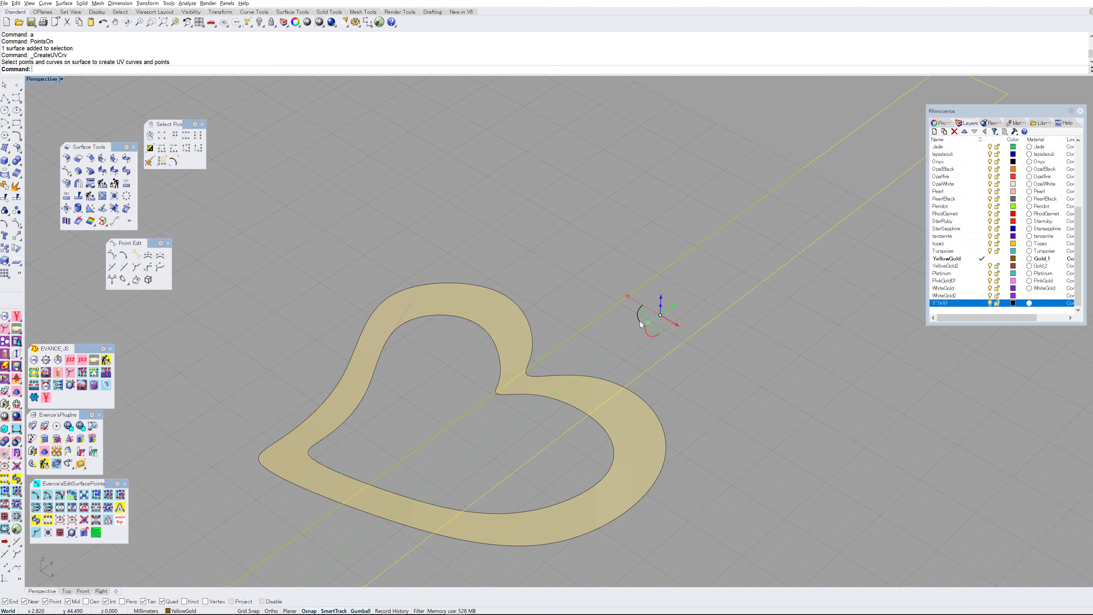
left_click_drag(639, 317, 640, 293)
scroll(760, 326, "down", 7)
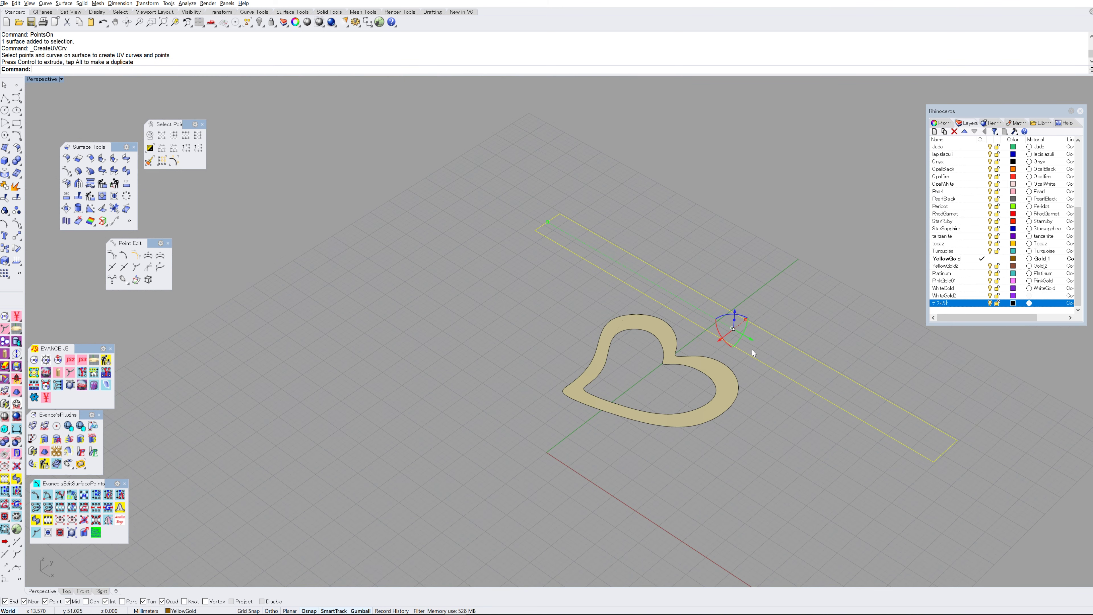
right_click_drag(671, 350, 737, 355)
mouse_move(639, 261)
right_mouse_down()
mouse_move(629, 264)
mouse_move(638, 259)
right_mouse_up()
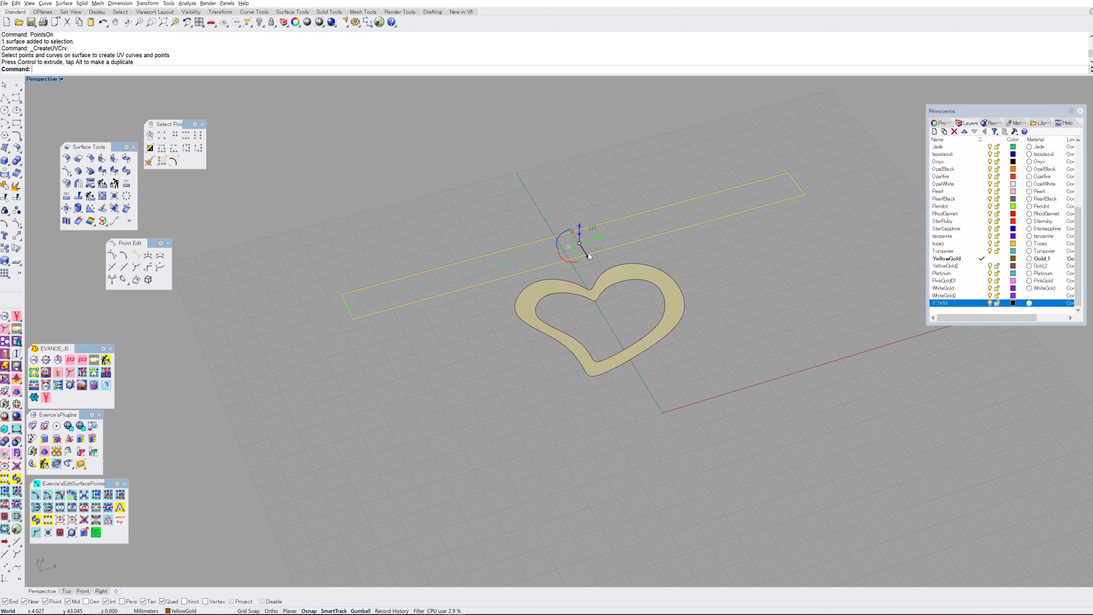
left_click_drag(587, 253, 718, 435)
right_click_drag(715, 434, 674, 329)
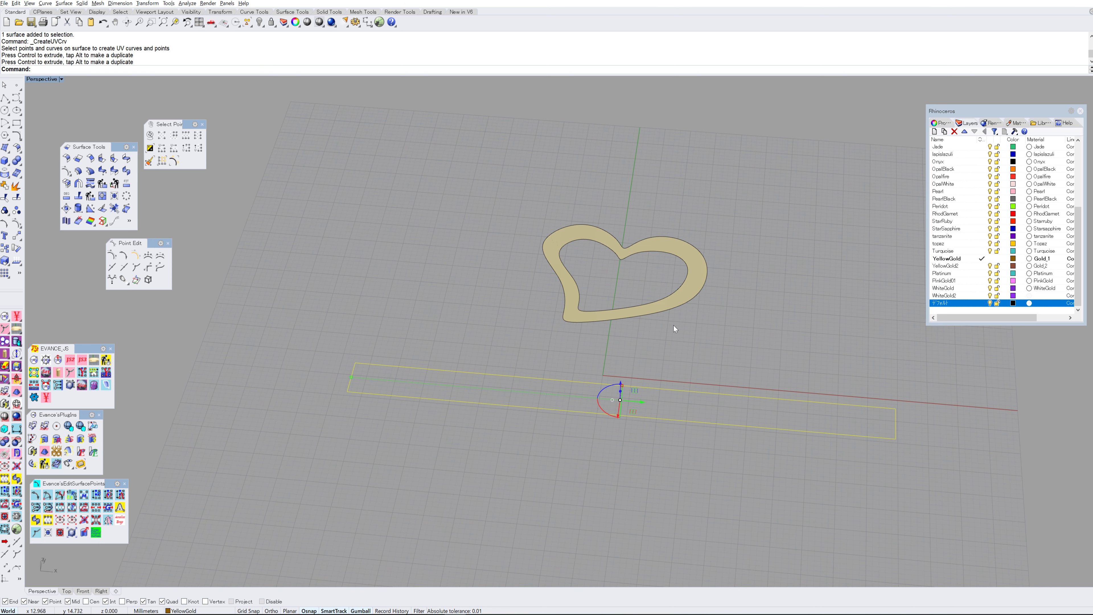
- Create a planar surface from the rectangular UV outline and deselect it
left_click(6, 149)
left_click(29, 152)
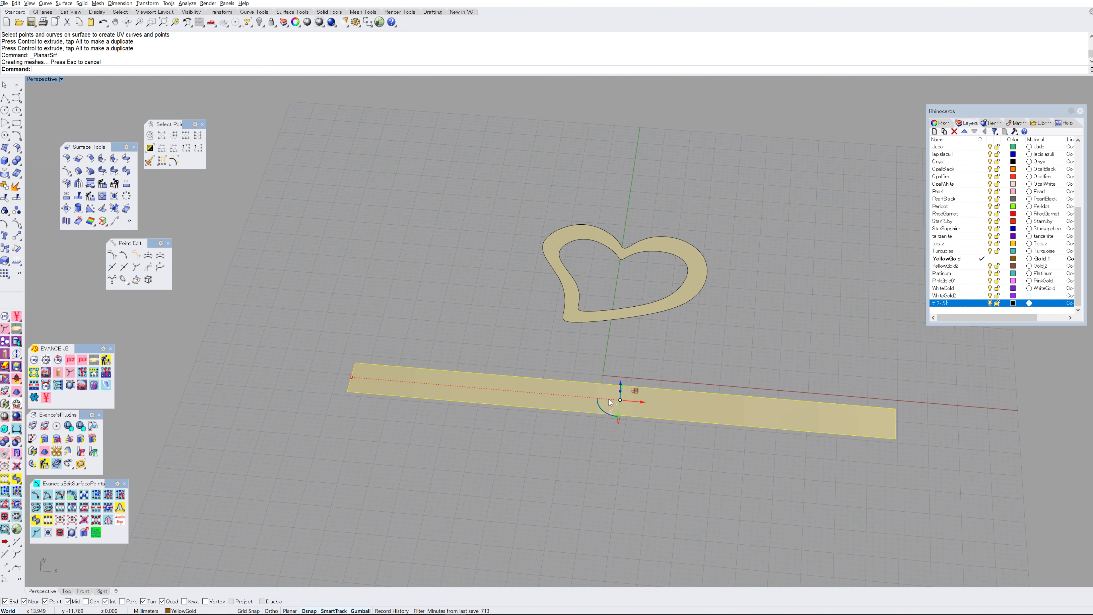
left_click(477, 320)
- Make the default layer current and define an ellipse by diameter, with its first axis spanning both corners of the flat strip's narrow end
right_click_drag(415, 354, 527, 360)
left_click(981, 304)
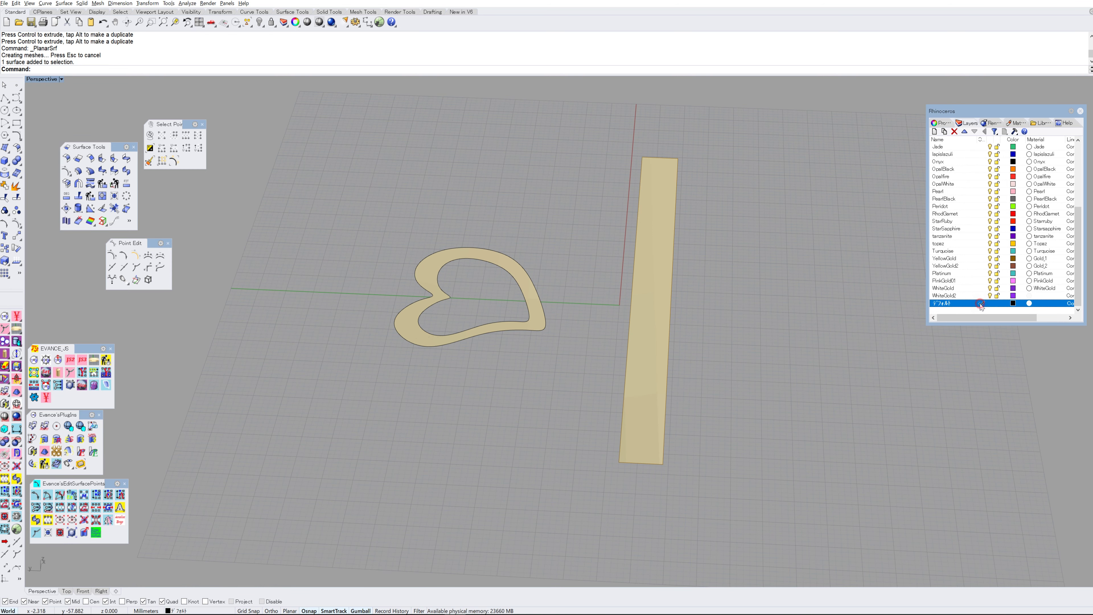
left_click(17, 110)
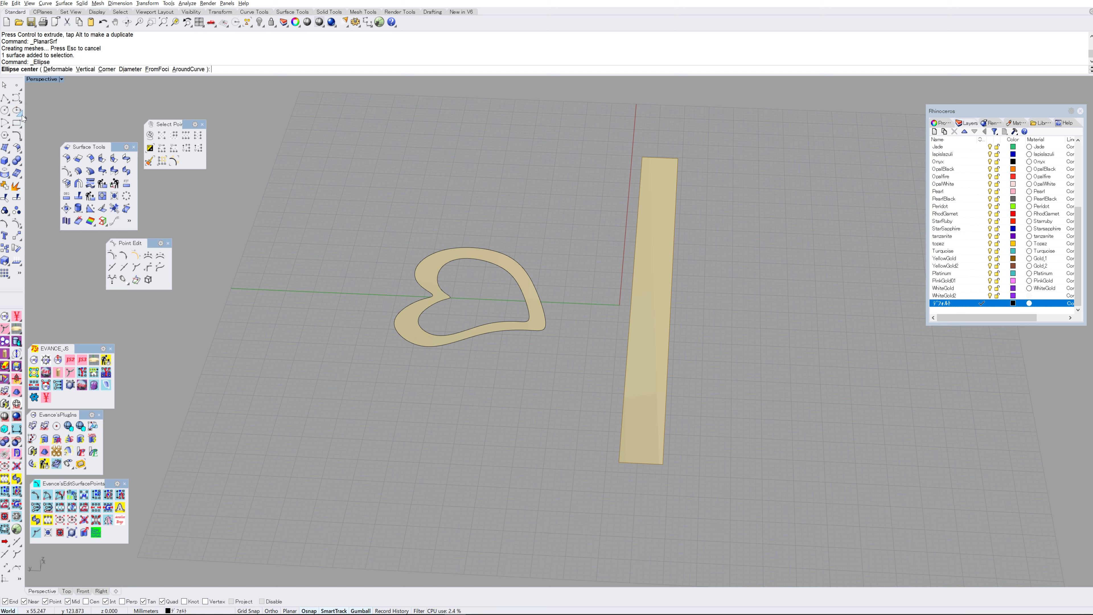
left_click(20, 115)
left_click(41, 114)
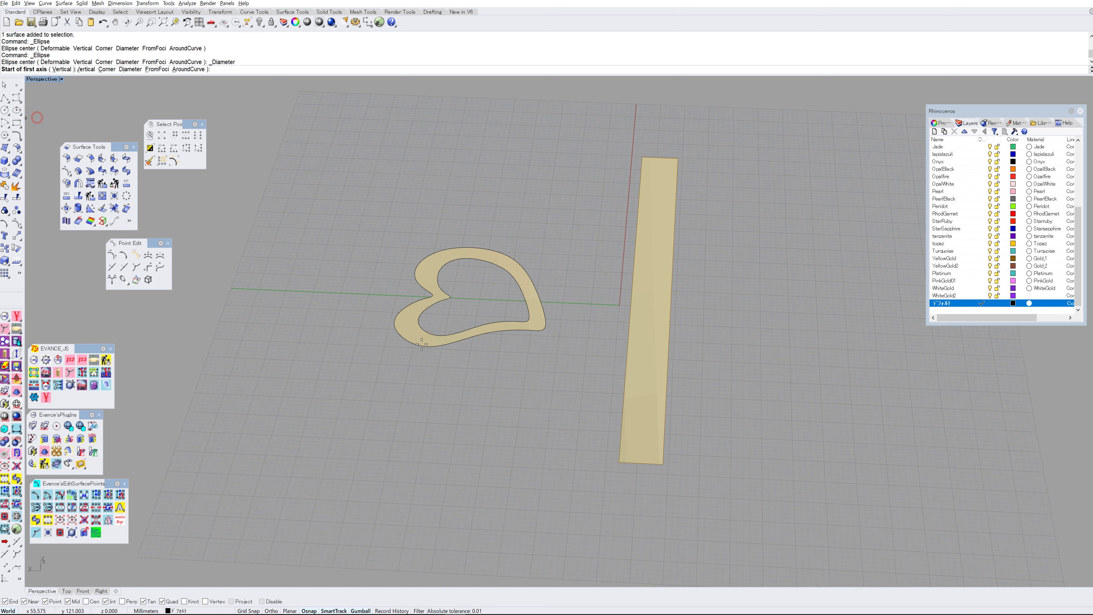
left_click(618, 463)
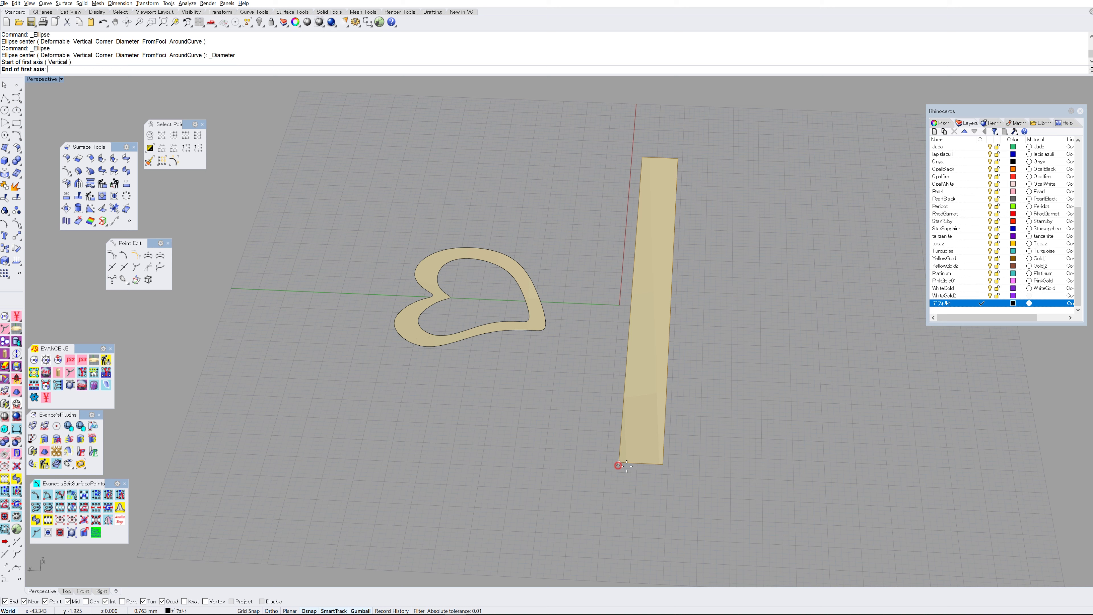
left_click(662, 464)
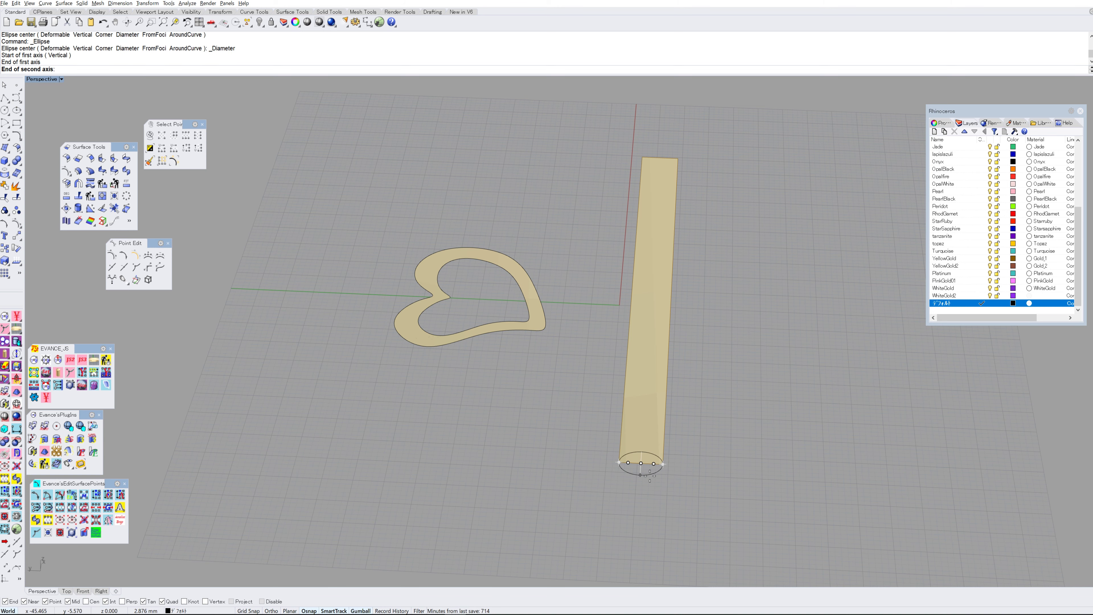
- Complete the ellipse in the Right view with a shorter, vertical second axis above the strip's midpoint
key("ctrl+F2")
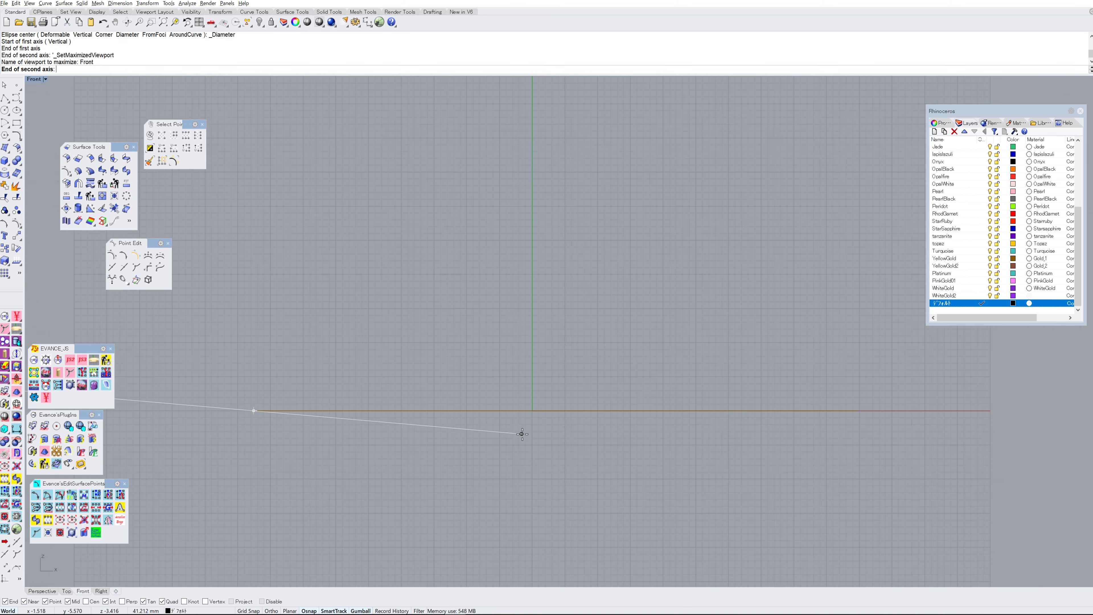
scroll(521, 433, "down", 2)
key("ctrl+F3")
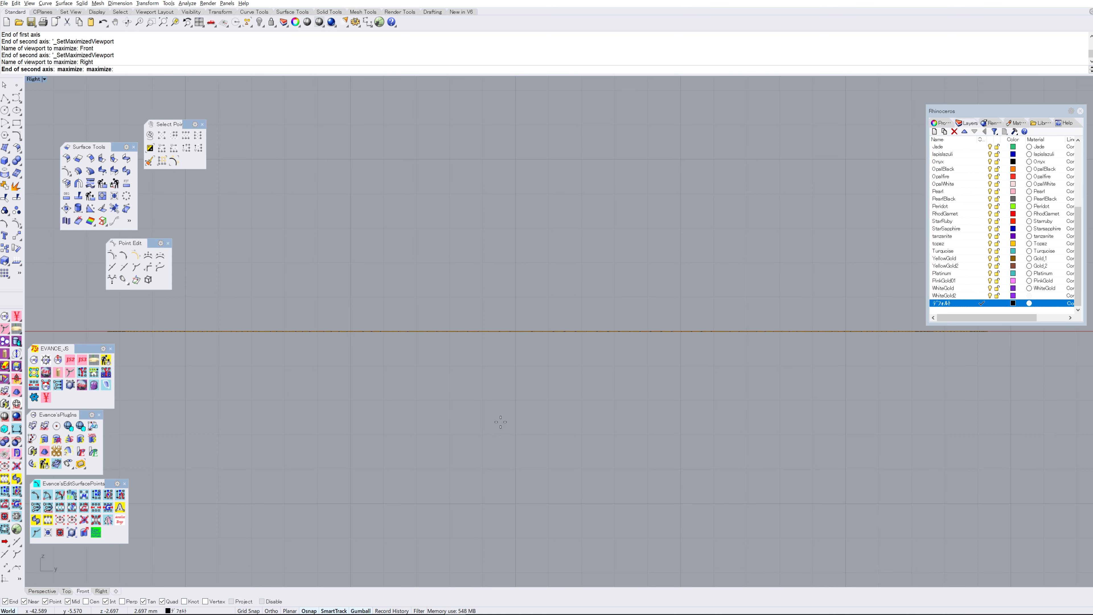
scroll(501, 423, "down", 12)
scroll(301, 394, "up", 5)
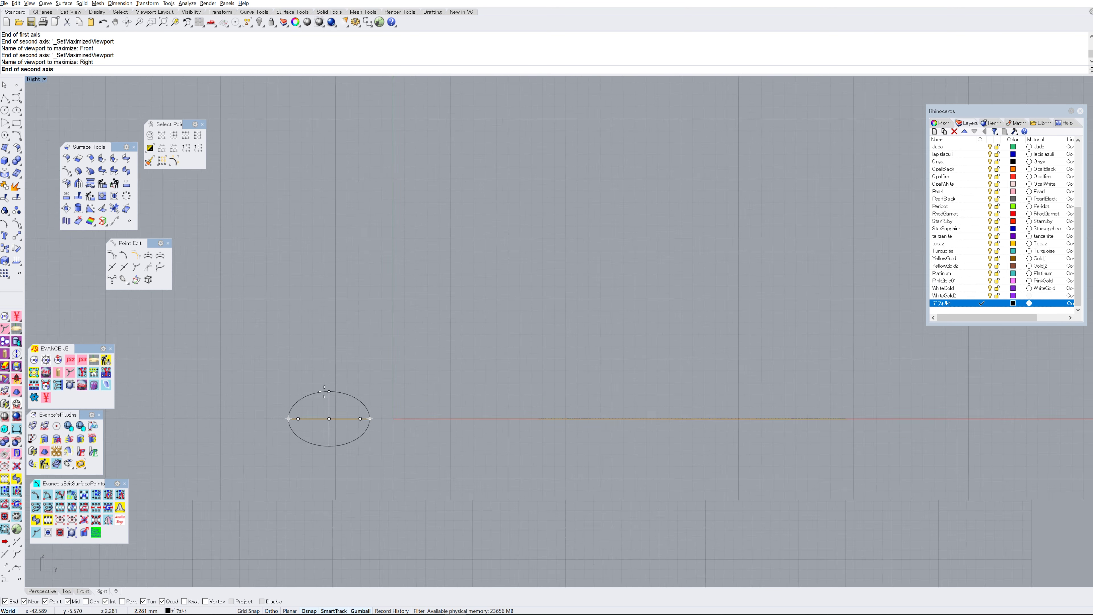
left_click(333, 408)
left_click(721, 333)
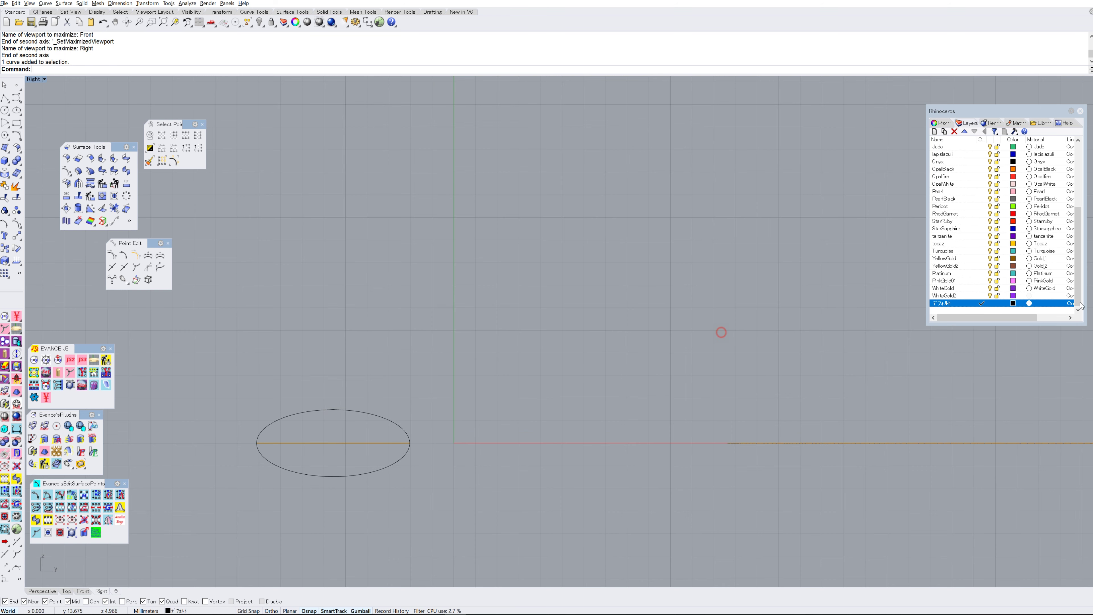
- Make YellowGold the current layer and delete the rectangular outline curve around the flat strip in the Perspective view
left_click(983, 259)
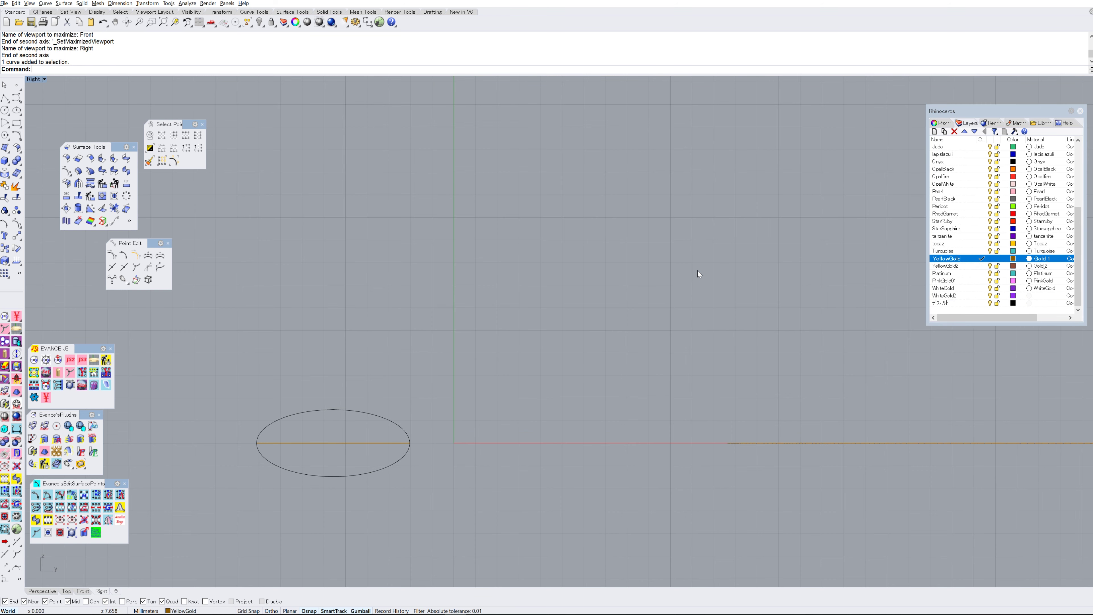
key("ctrl+F1")
key("ctrl+F4")
right_click_drag(656, 284, 474, 289)
scroll(356, 377, "up", 4)
left_click(355, 377)
key("Delete")
- Extrude the ellipse straight along the full length of the flat strip as an open tube, ending at the strip's far corner
left_click(356, 374)
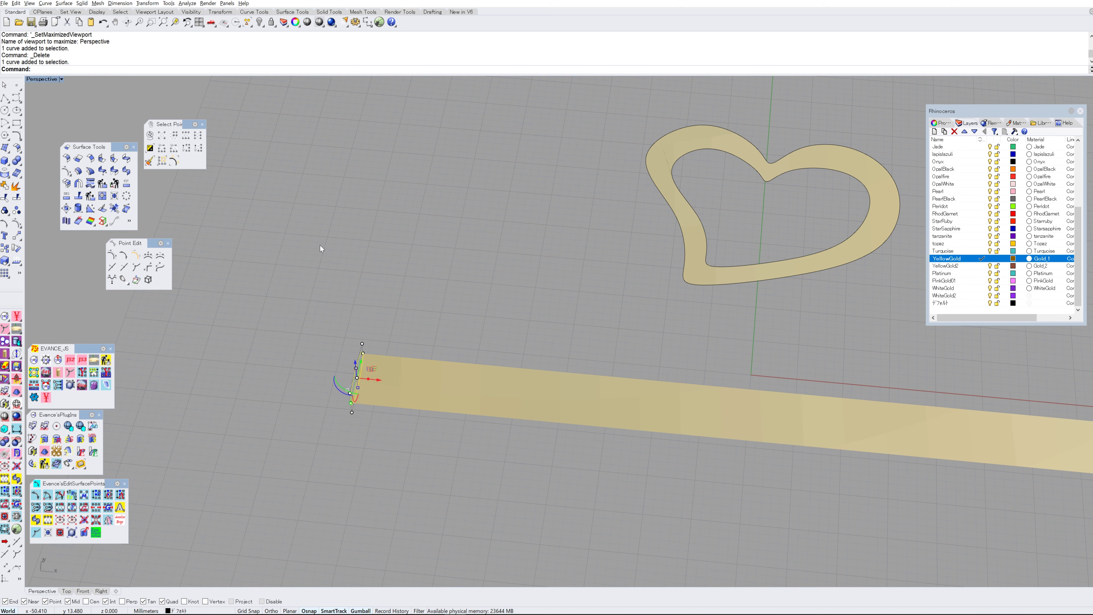
left_click(63, 3)
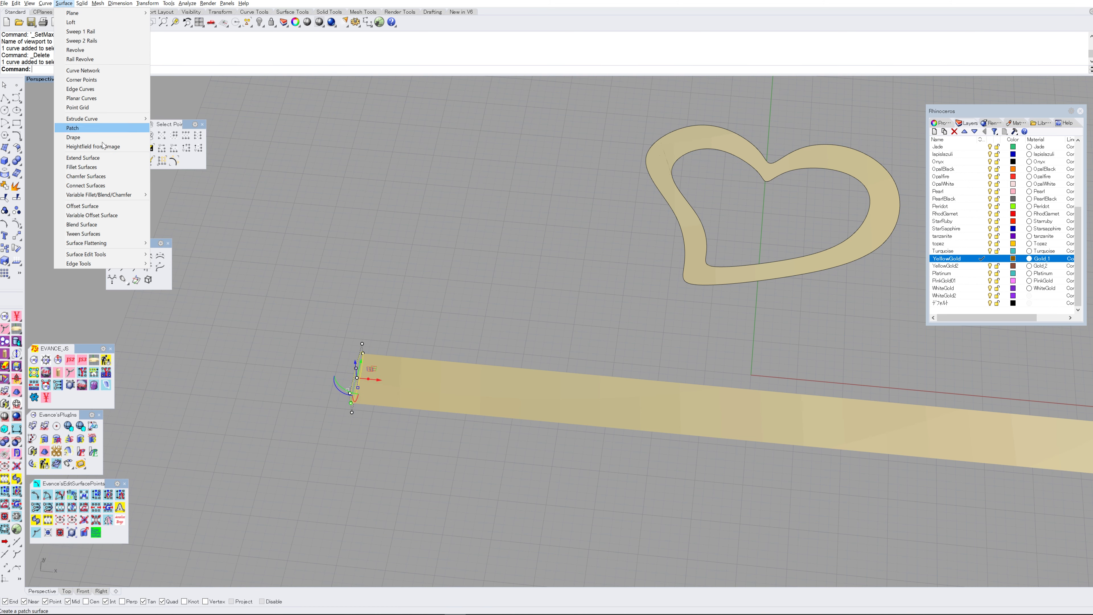
mouse_move(117, 118)
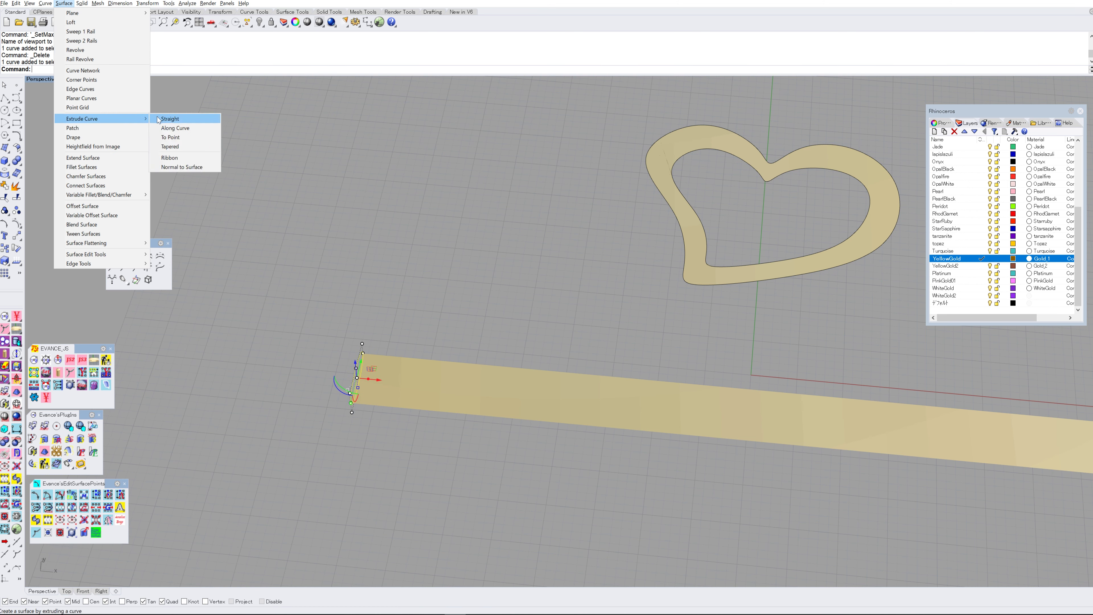
left_click(169, 118)
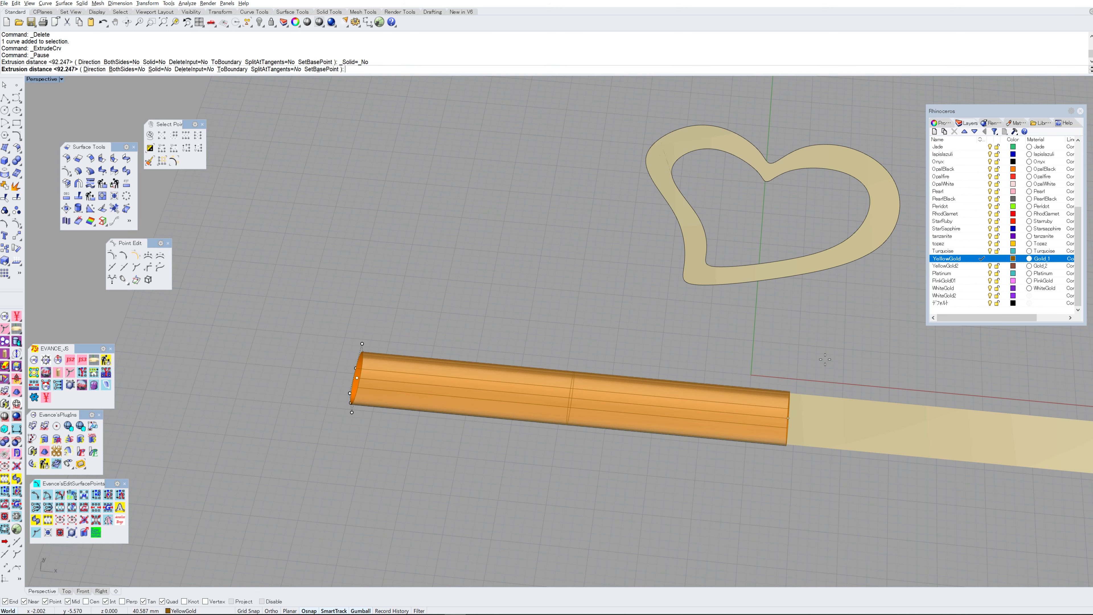
scroll(952, 326, "down", 3)
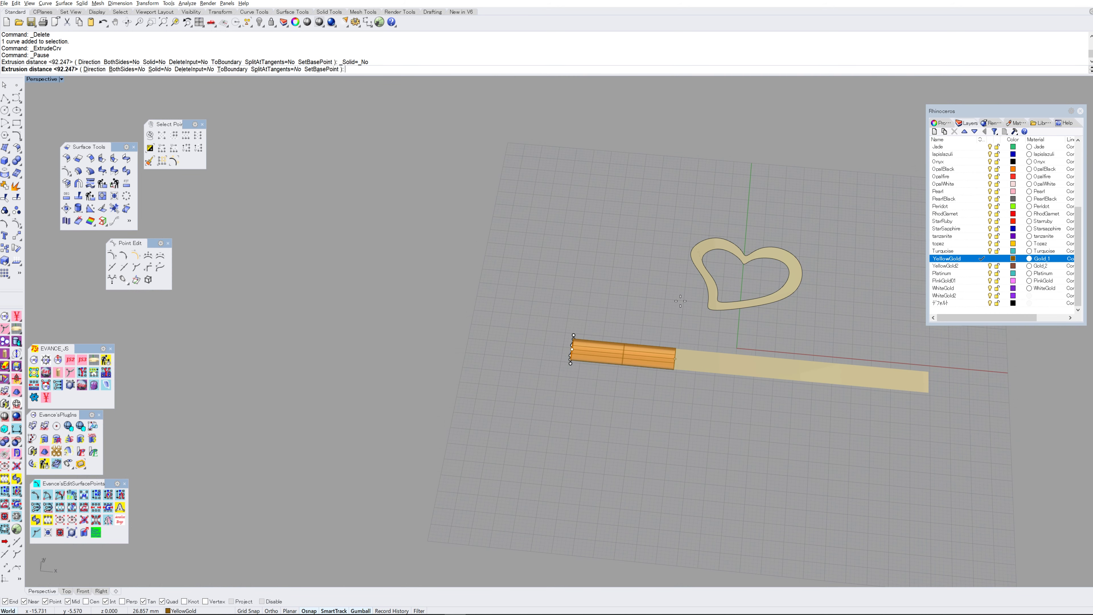
left_click(930, 392)
- Flip the surface direction of the extruded elliptical tube
right_click_drag(741, 411, 754, 411)
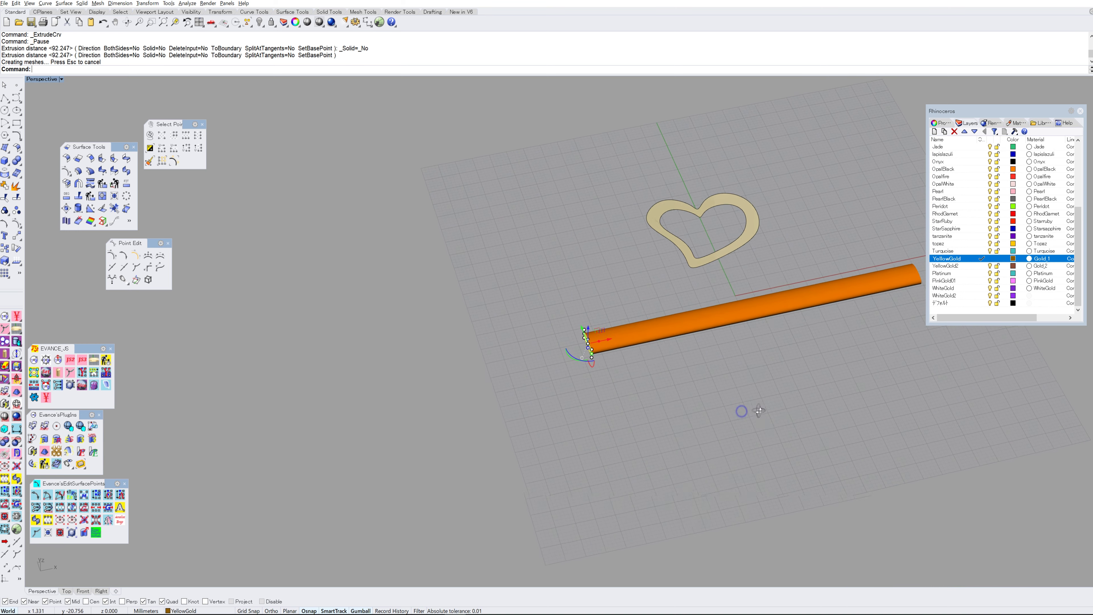
scroll(680, 357, "up", 7)
left_click(650, 269)
type("fs")
key("Return")
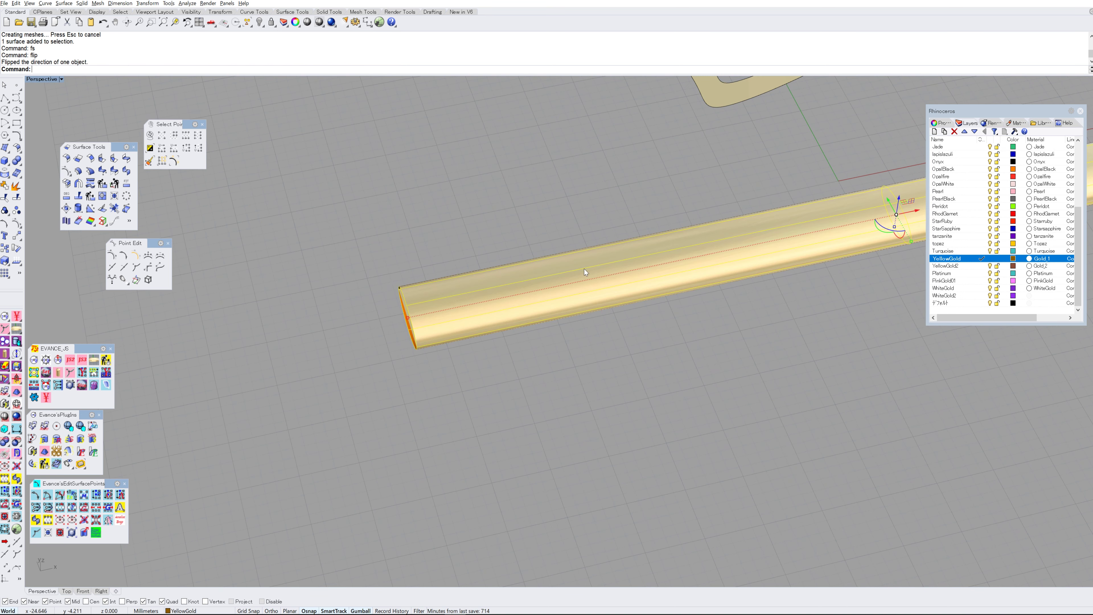
- Rebuild the tube surface with 8 U points and 36 V points, degree 3 in both directions, deleting the input
left_click(584, 269)
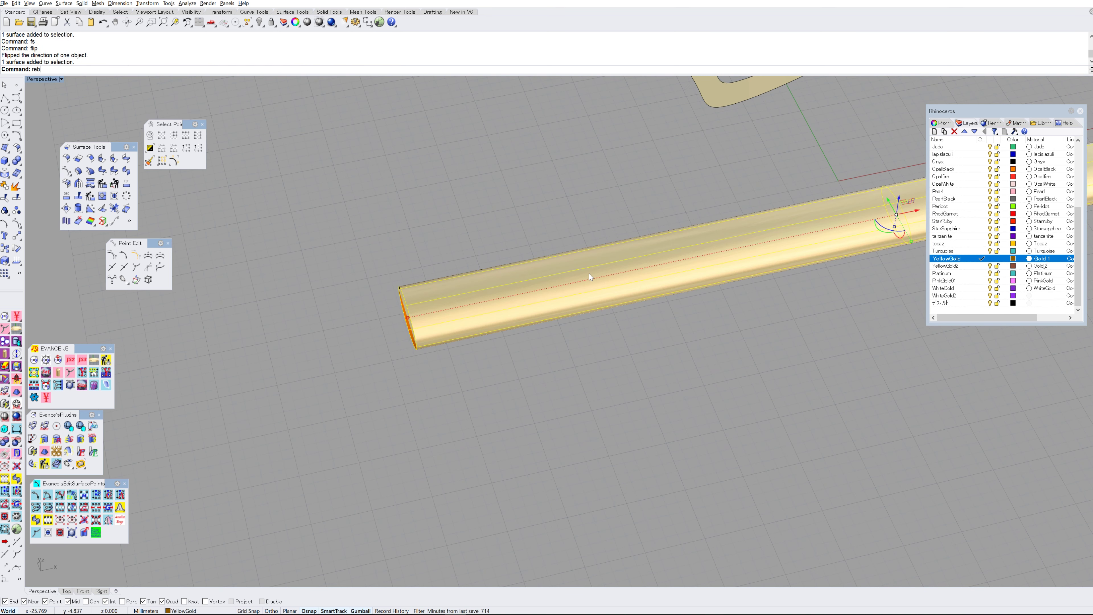
type("reb")
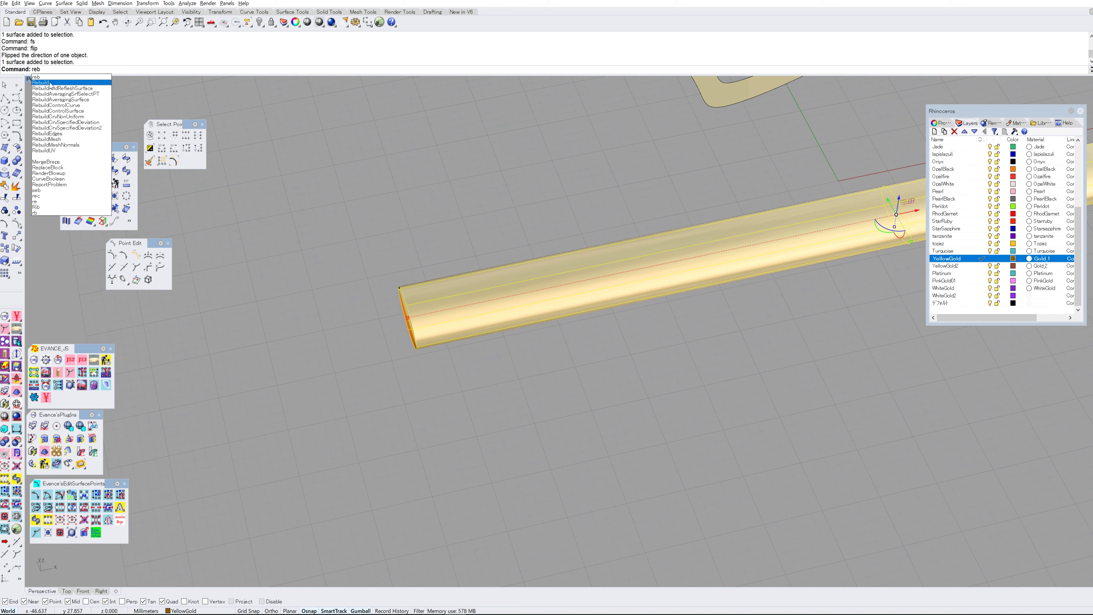
left_click(45, 82)
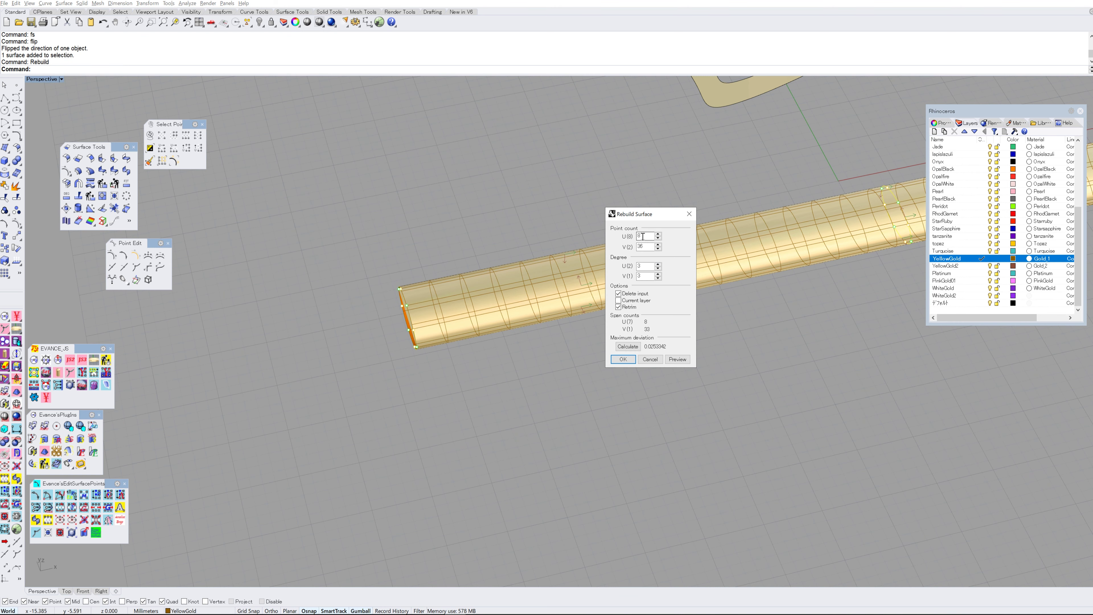
left_click(624, 360)
- Examine the rebuilt tube's control points up close, leaving them switched off again
scroll(563, 300, "down", 4)
right_click_drag(565, 300, 594, 275)
scroll(495, 275, "up", 8)
type("a")
key("Return")
key("Escape")
- Select the tube surface and hide the default layer that holds the ellipse curve
left_click(560, 279)
left_click(990, 303)
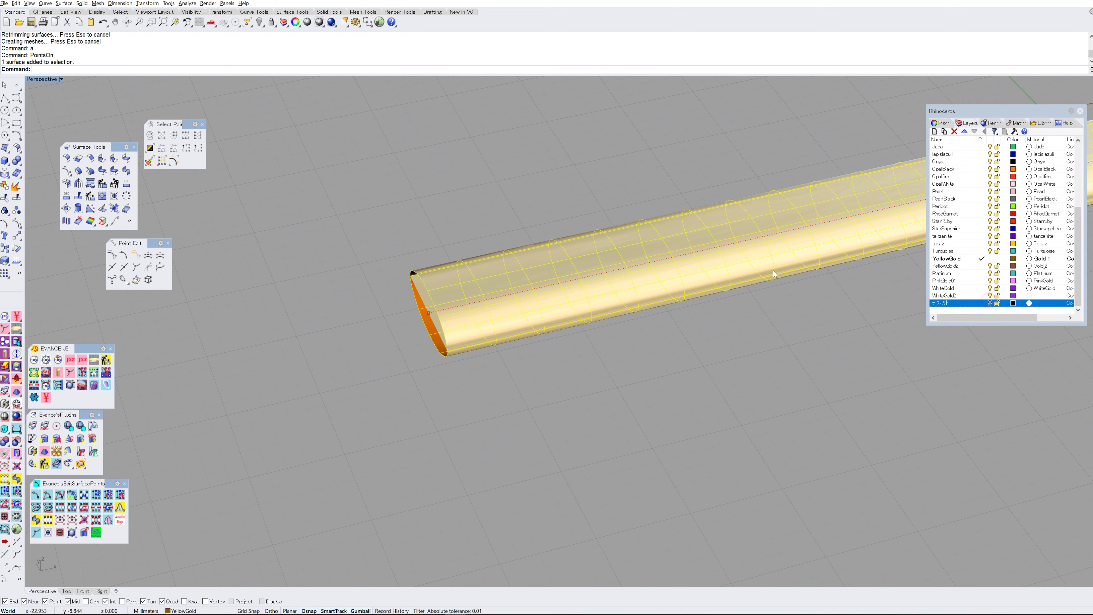
scroll(772, 271, "down", 8)
scroll(668, 281, "up", 2)
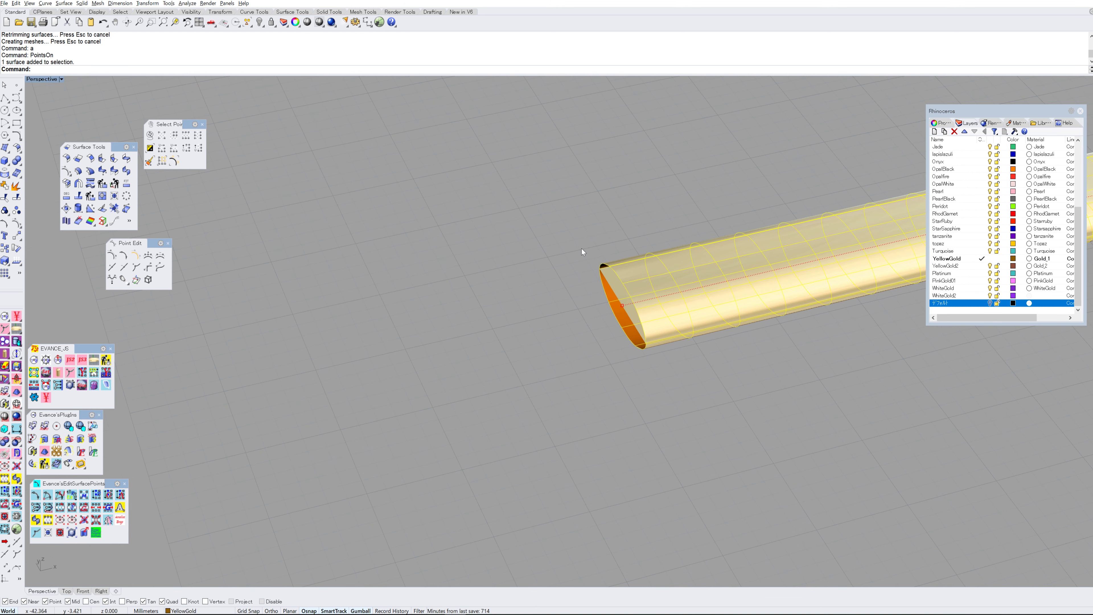
- Flow a copy of the tube along surface from the flat strip's end corner to the heart surface's notch, with Rigid set to No
left_click(147, 4)
left_click(164, 181)
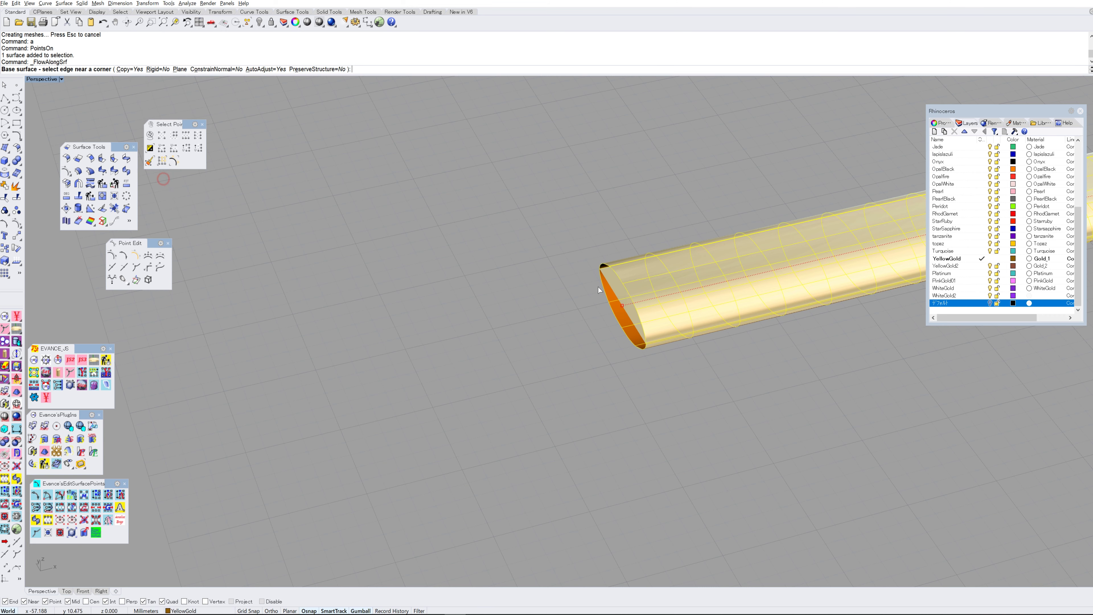
left_click(609, 277)
scroll(605, 321, "down", 3)
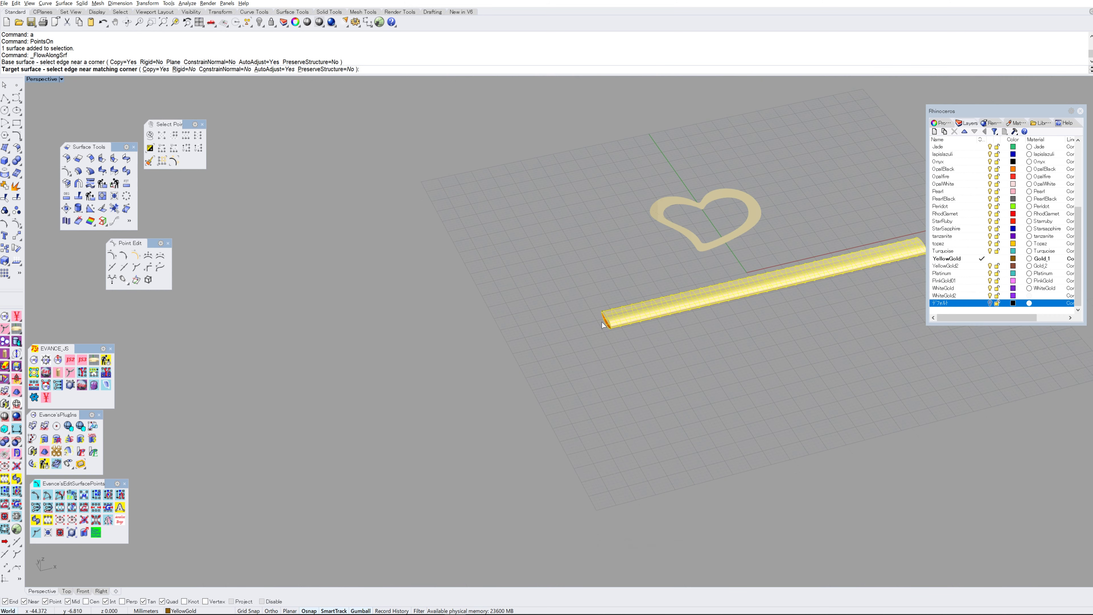
scroll(712, 186, "up", 5)
scroll(695, 211, "down", 3)
scroll(626, 273, "up", 1)
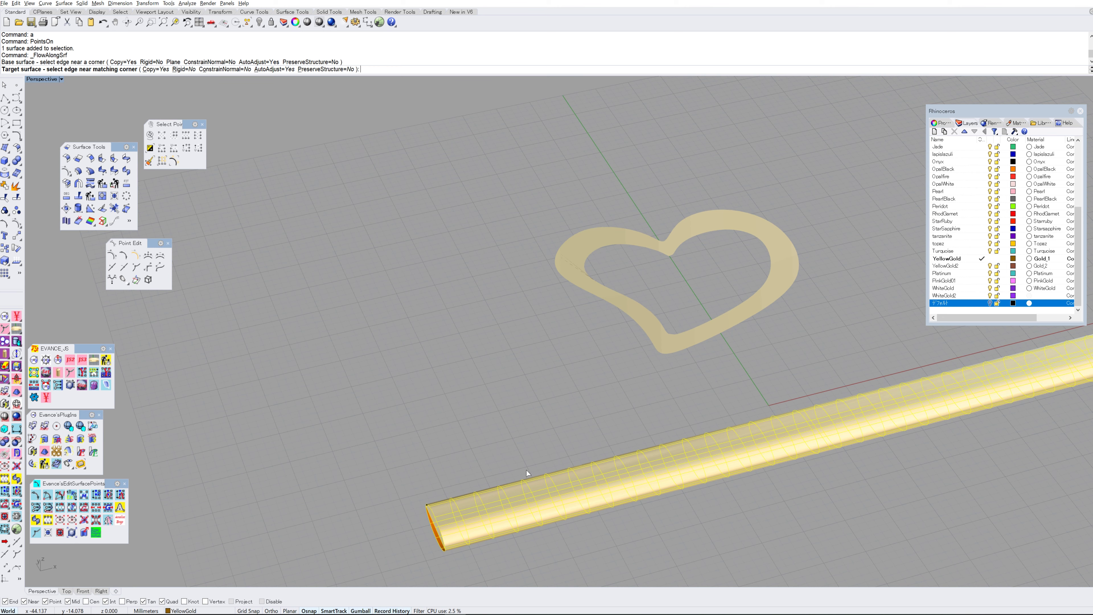
left_click(672, 243)
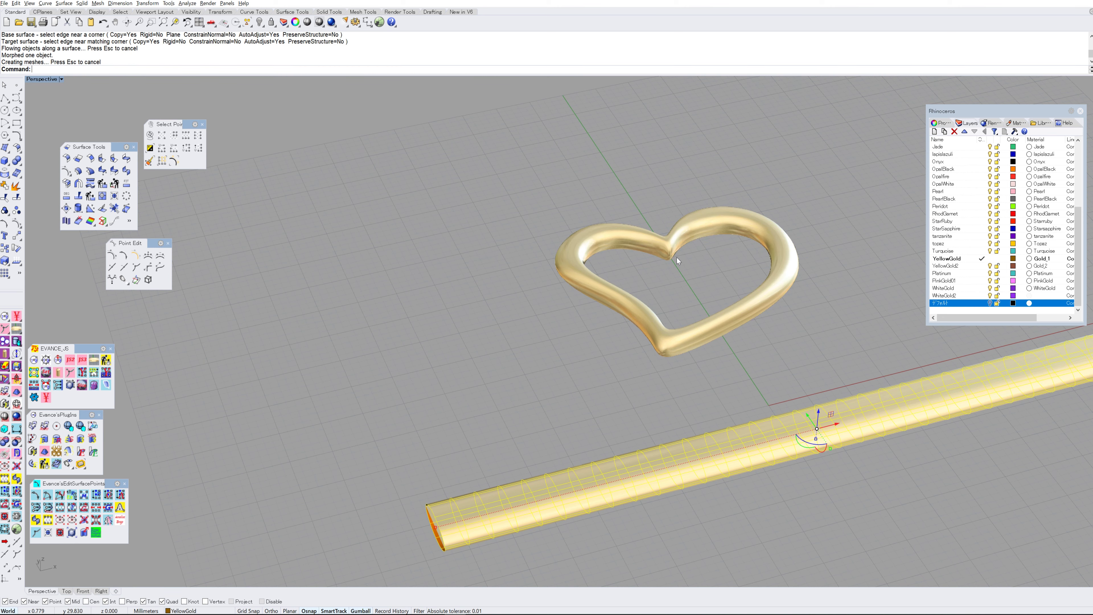
- Turn on the control points of the straight elliptical tube
scroll(678, 257, "down", 2)
right_click_drag(681, 257, 610, 399)
scroll(610, 399, "up", 6)
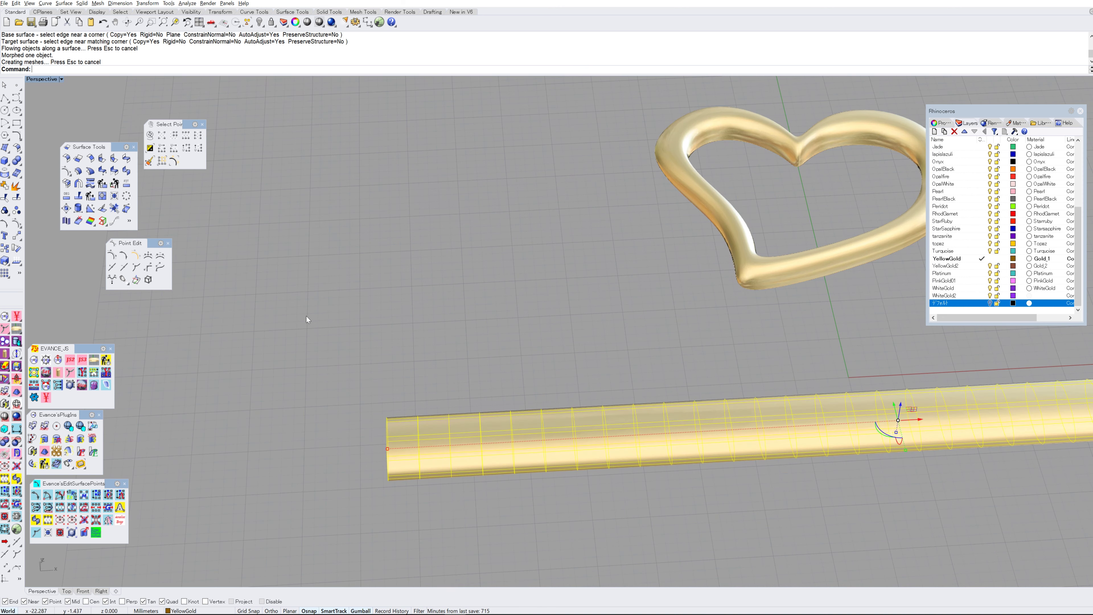
left_click(8, 224)
scroll(546, 411, "down", 2)
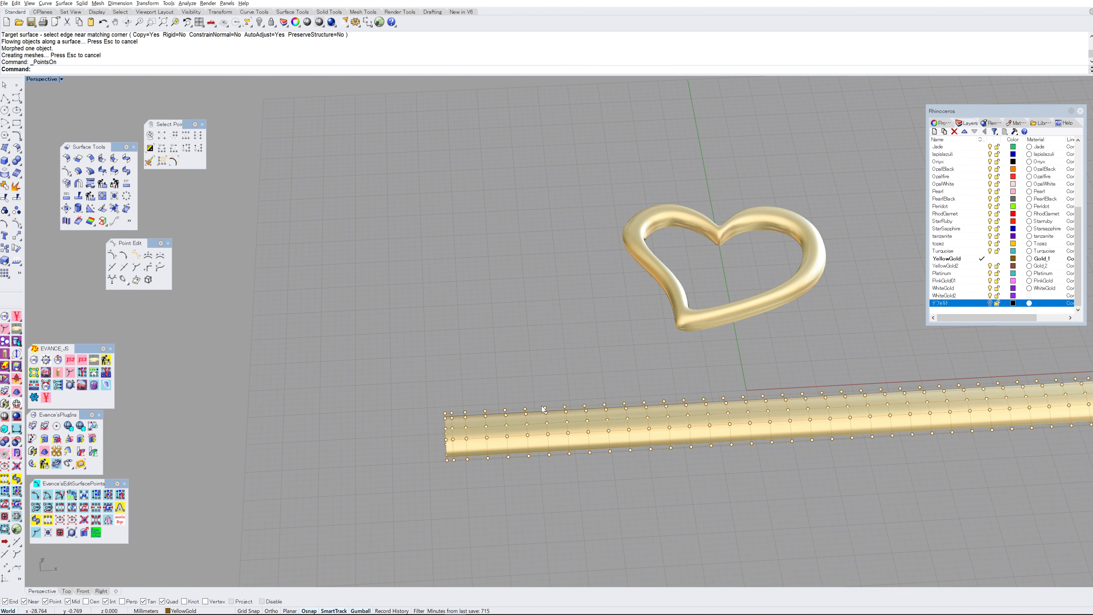
- In the Top view, select four control-point columns near the tube's middle and three columns partway along each half
right_click_drag(531, 407, 531, 408)
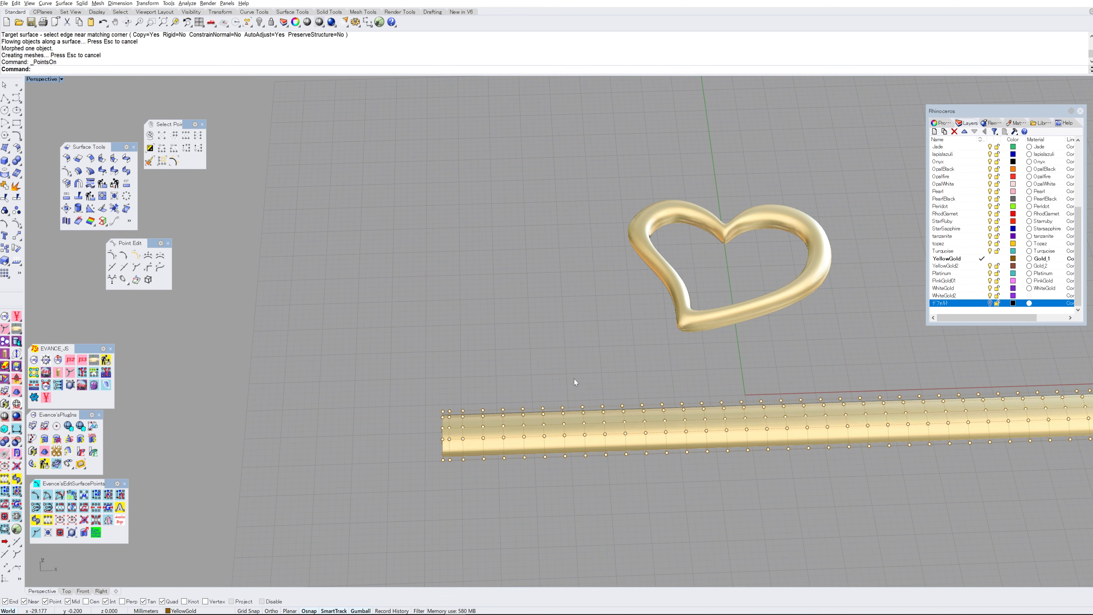
scroll(568, 394, "down", 4)
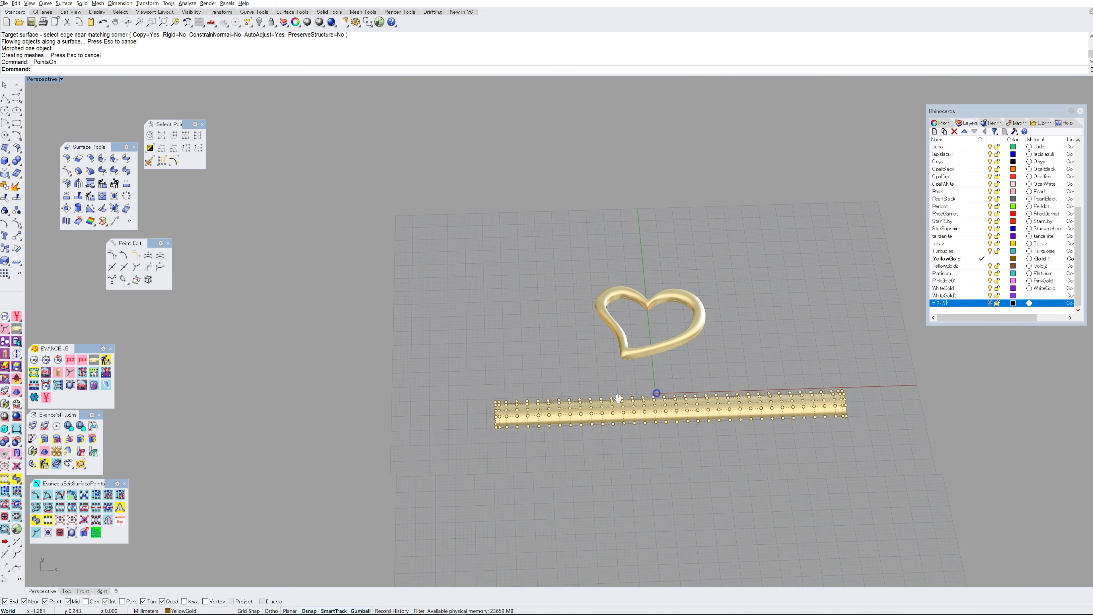
key("ctrl+F1")
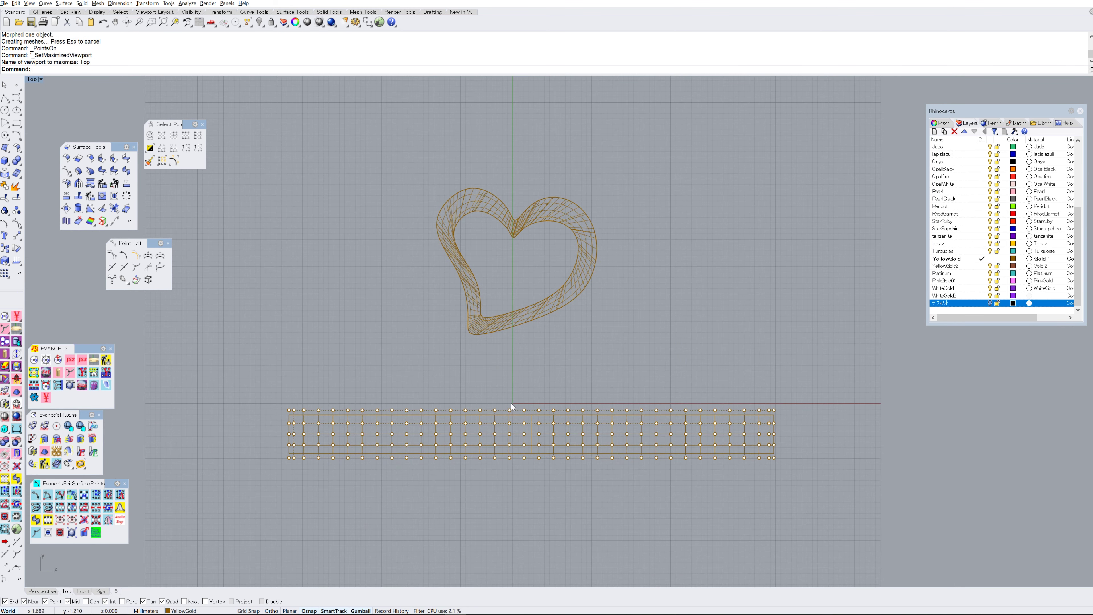
left_click_drag(552, 463, 561, 475)
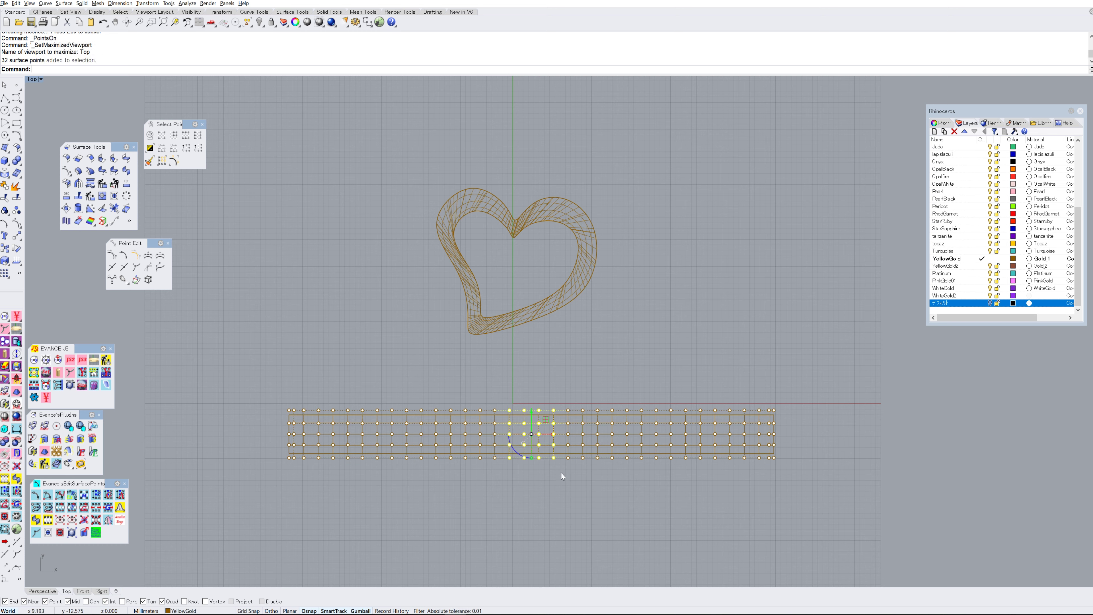
left_click_drag(488, 394, 549, 473)
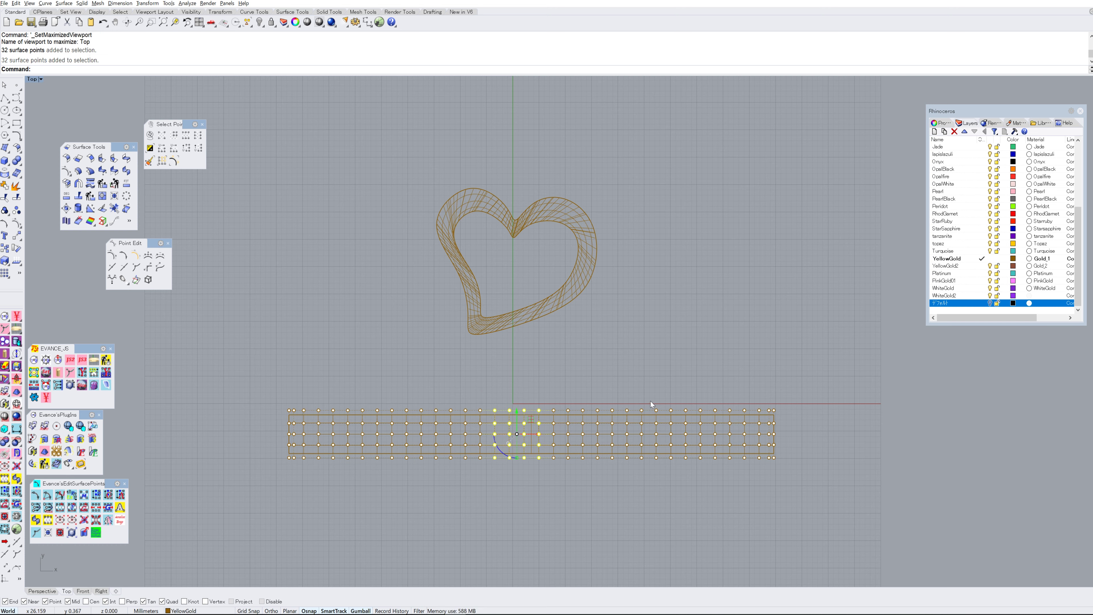
left_click_drag(651, 402, 693, 474, "shift")
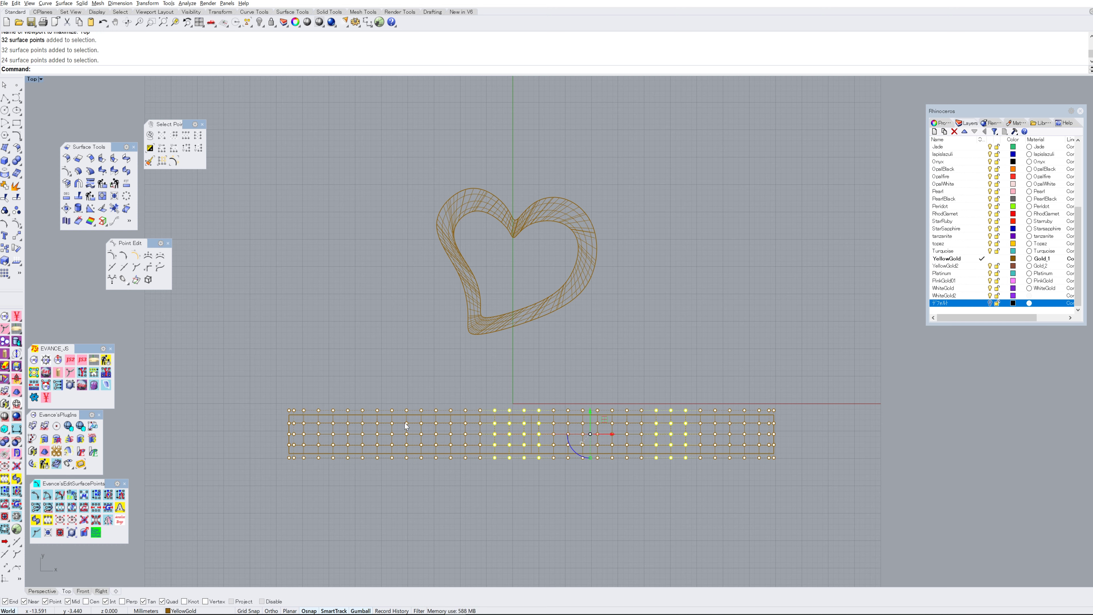
left_click_drag(370, 400, 414, 469, "shift")
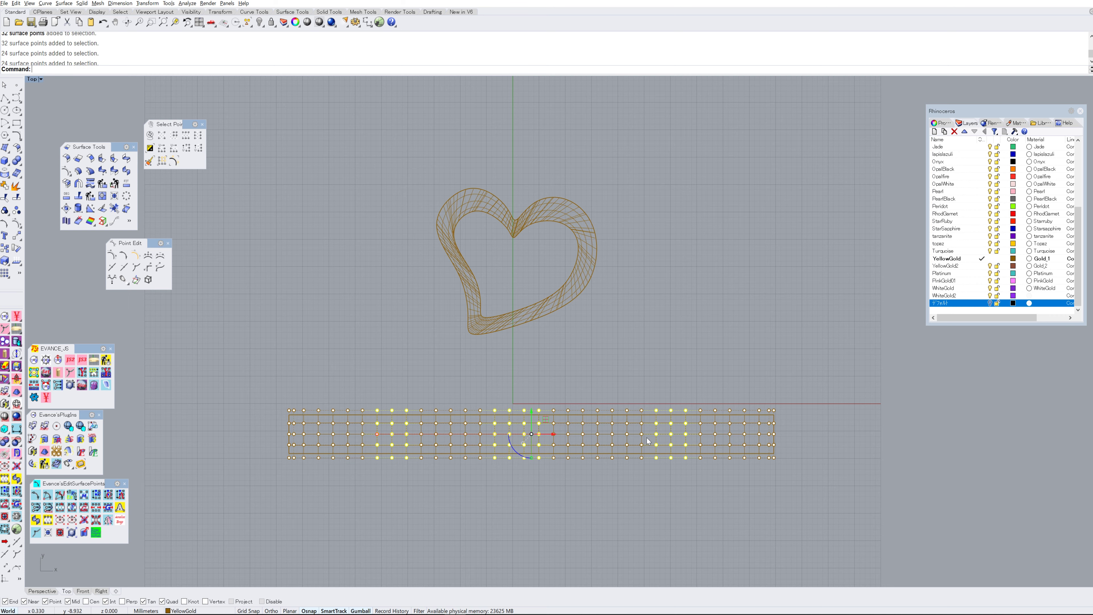
- Scale the selected control-point columns vertically in the Perspective view to form three bulges along the straight tube
key("ctrl+F1")
key("ctrl+F4")
right_click_drag(587, 452, 611, 420)
scroll(637, 390, "up", 8)
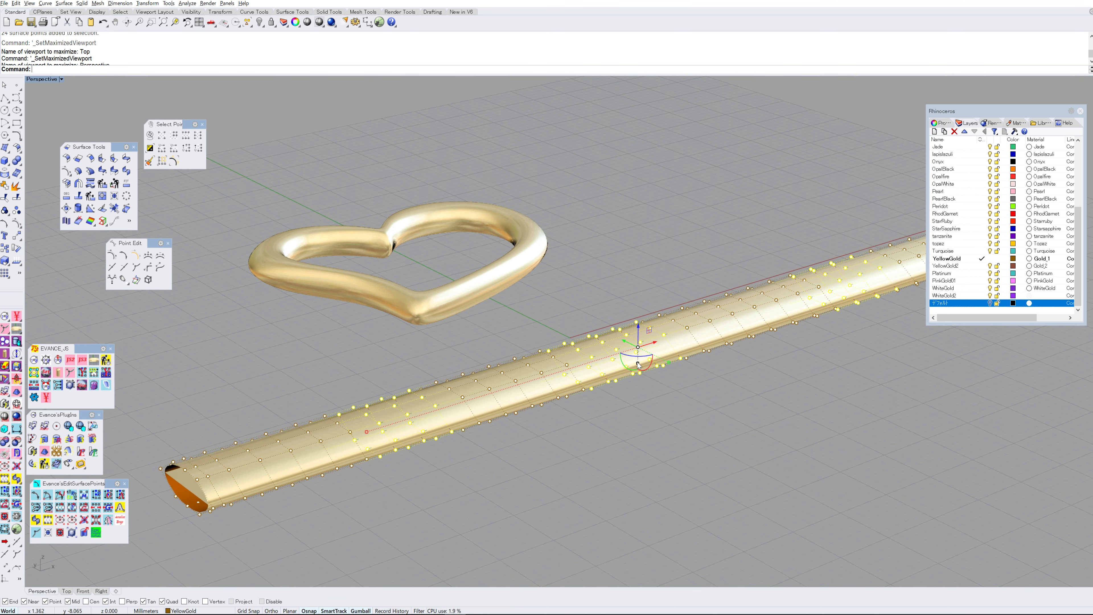
left_click_drag(638, 365, 636, 379)
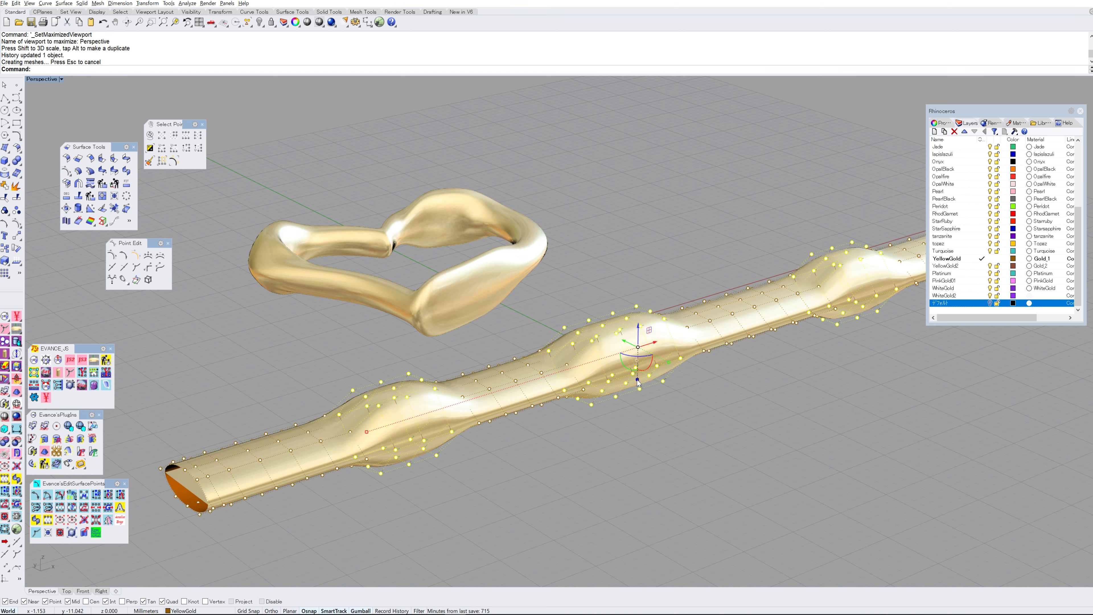
right_click_drag(636, 379, 612, 390)
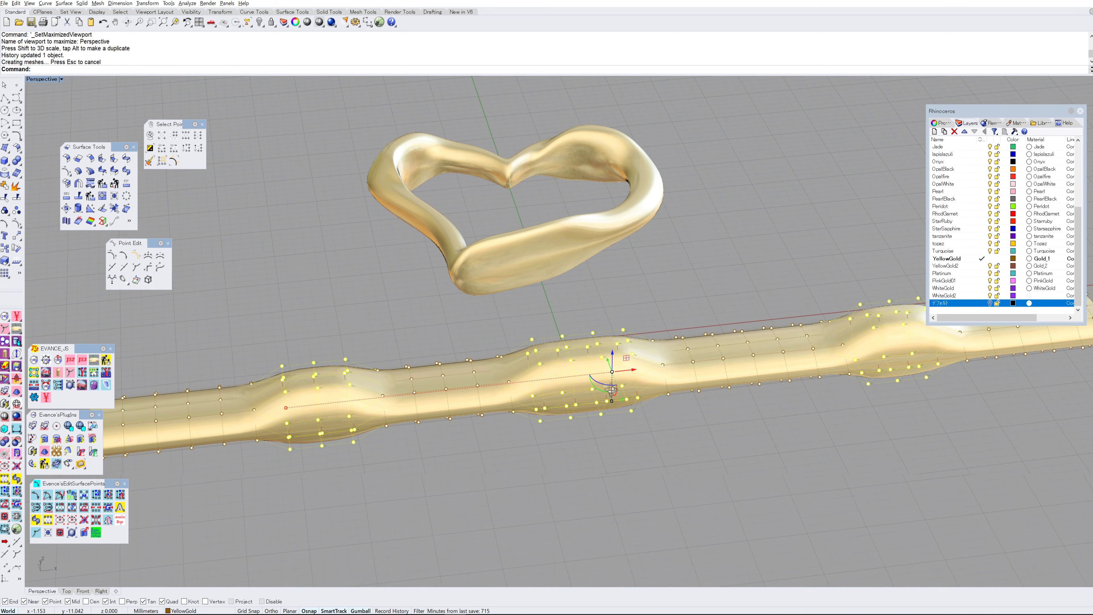
scroll(591, 408, "up", 3)
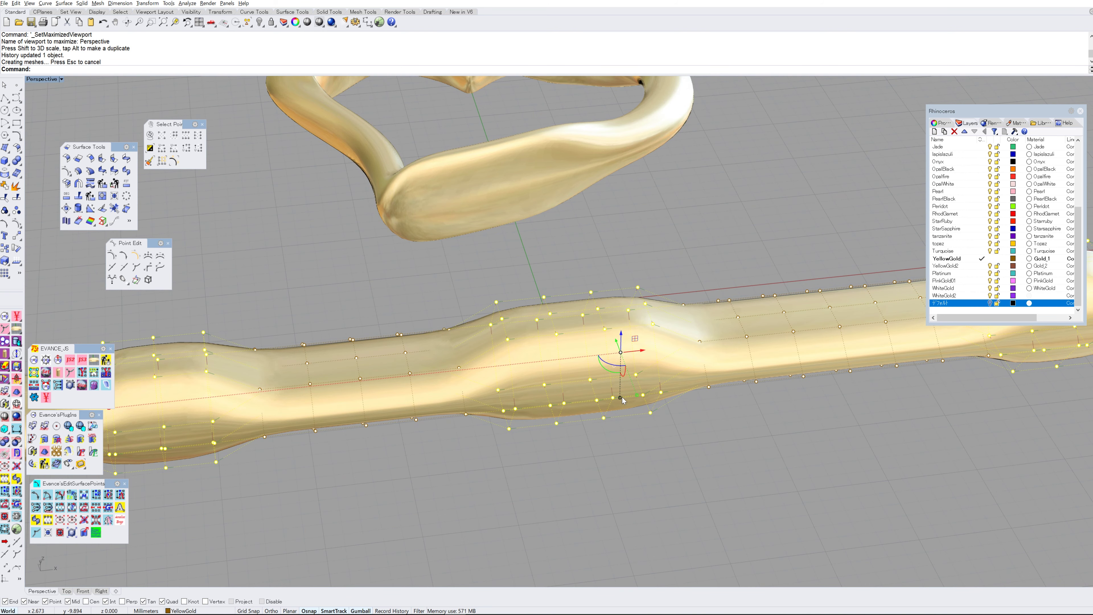
left_click_drag(620, 398, 623, 394)
right_click_drag(559, 353, 519, 397)
scroll(551, 398, "down", 4)
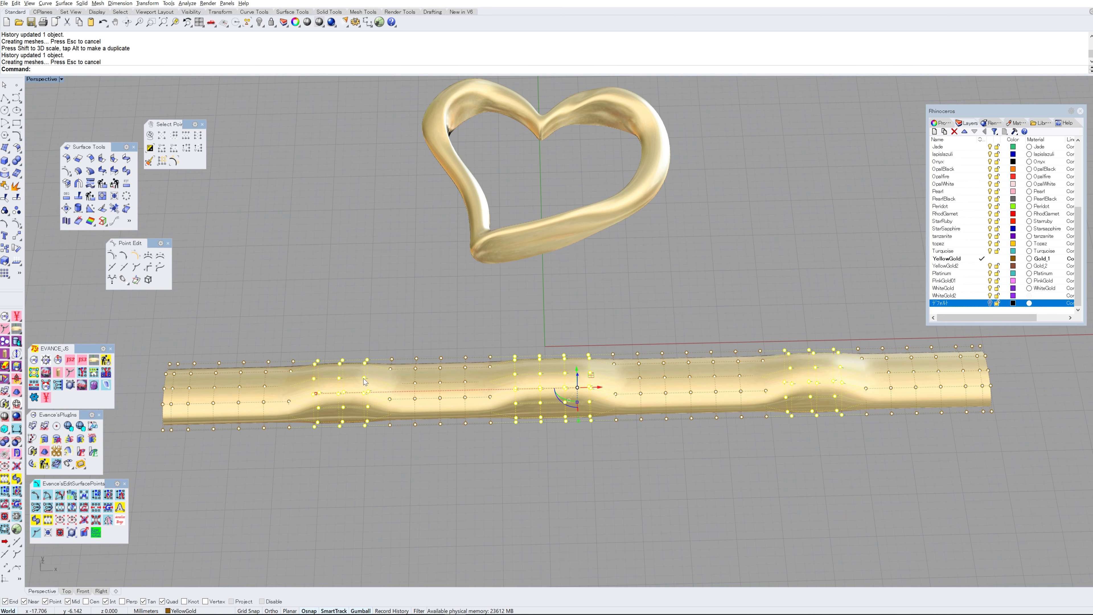
- Select two control-point columns on each side of all three bulges, six pairs in total
left_click(383, 339)
left_click_drag(382, 340, 421, 448)
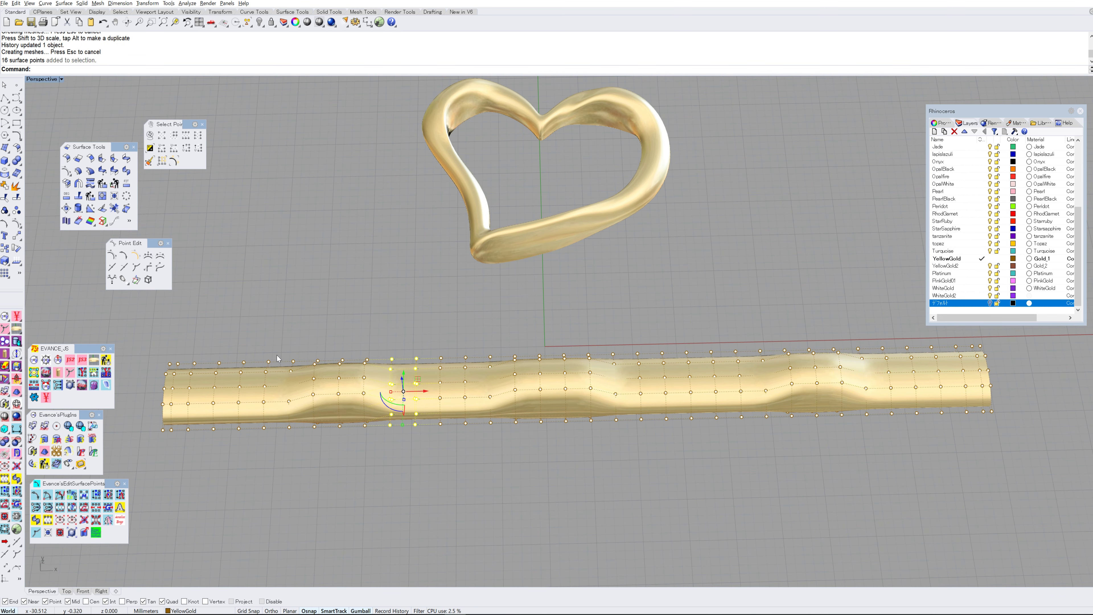
right_click_drag(261, 349, 265, 390)
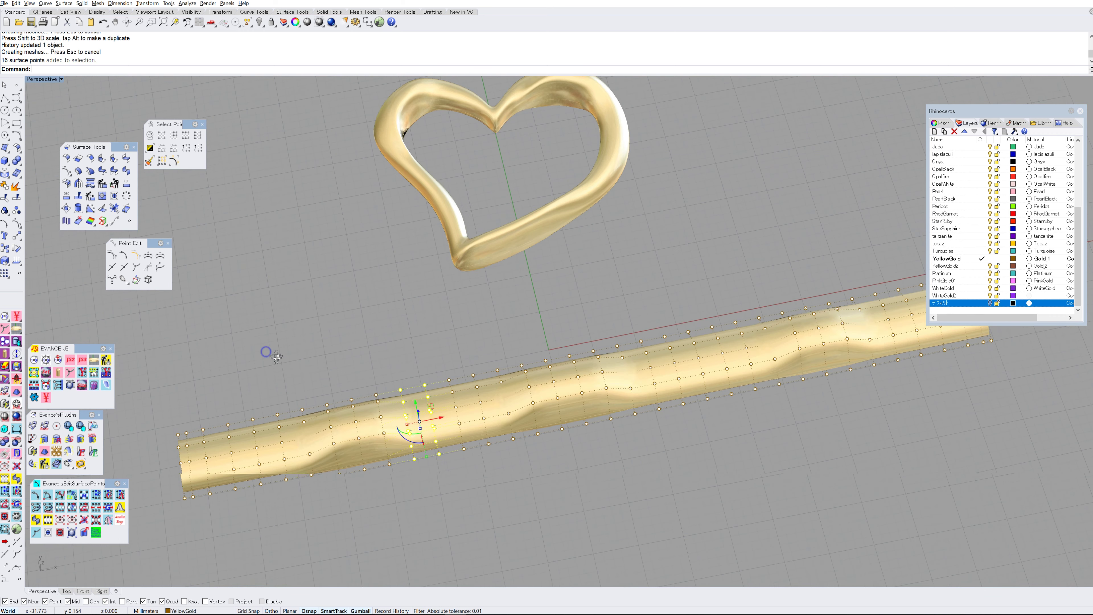
mouse_move(302, 452)
left_mouse_down("shift")
mouse_move(314, 479)
mouse_move(311, 464)
left_mouse_up("shift")
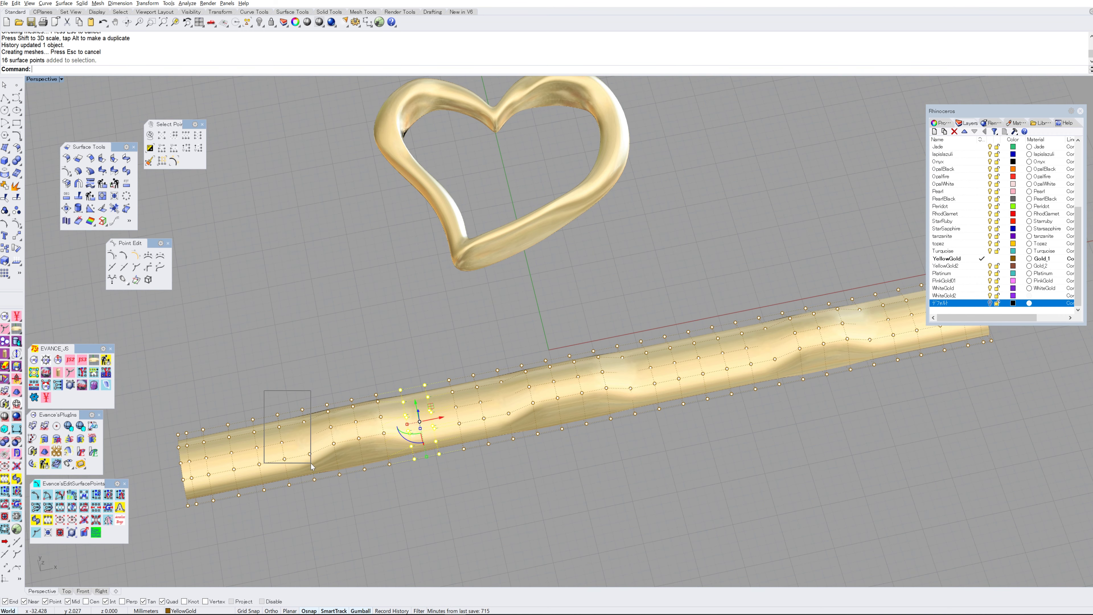
right_click_drag(311, 464, 297, 461)
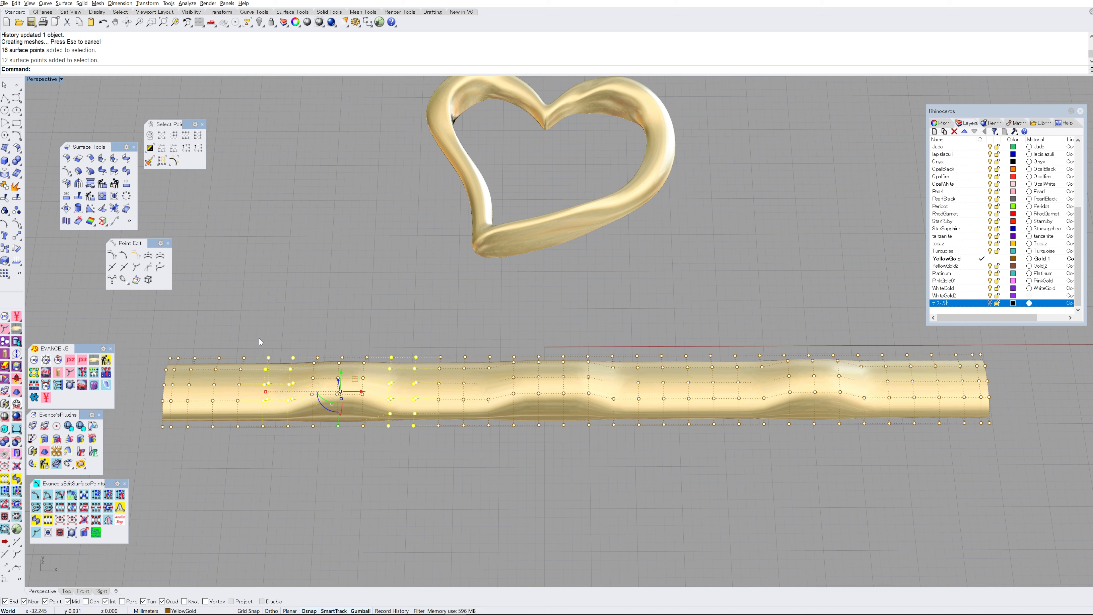
left_click_drag(259, 339, 300, 440)
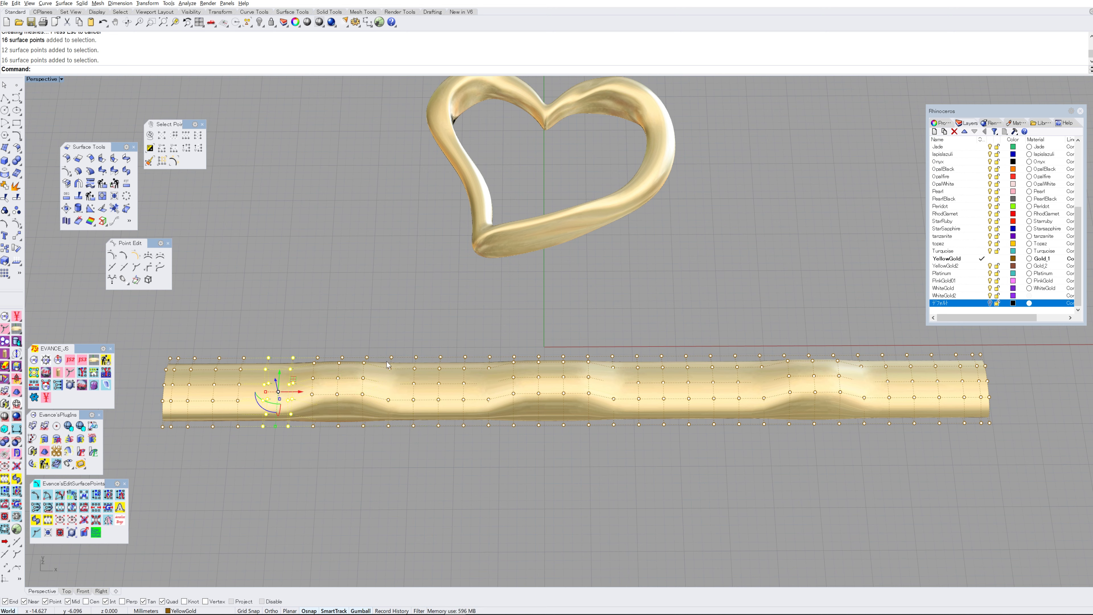
left_click_drag(380, 346, 420, 439, "shift")
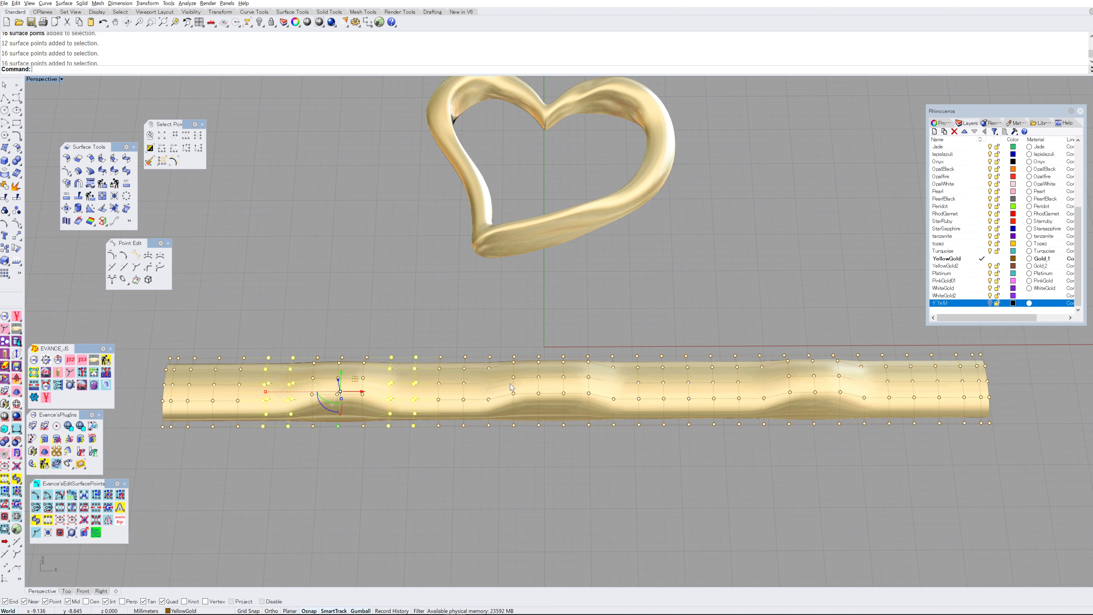
left_click_drag(482, 344, 496, 440, "shift")
left_click_drag(608, 344, 652, 433, "shift")
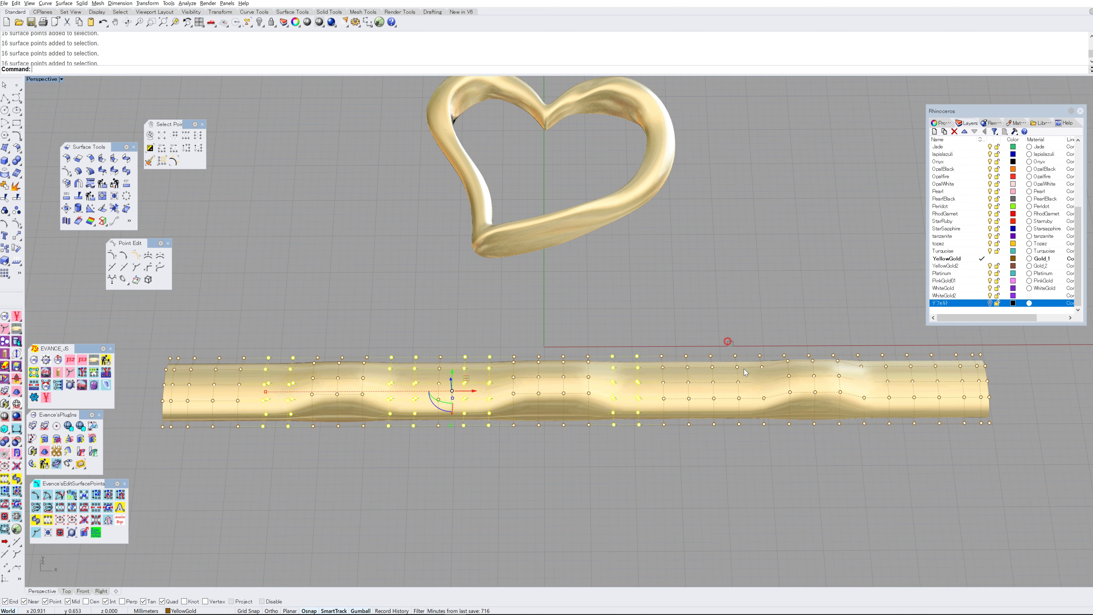
left_click_drag(727, 342, 771, 443, "shift")
left_click_drag(856, 347, 896, 444, "shift")
- Smooth the selected points in the V direction twice with Move UVN, with U Symmetry switched off, and close its settings
right_click_drag(790, 374, 740, 401)
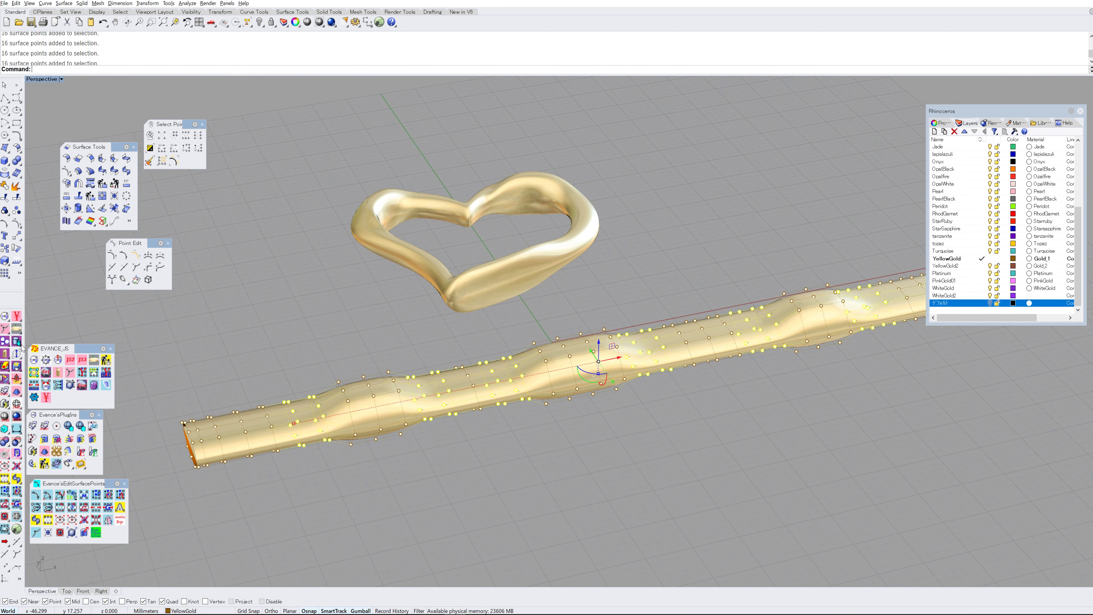
left_click(136, 280)
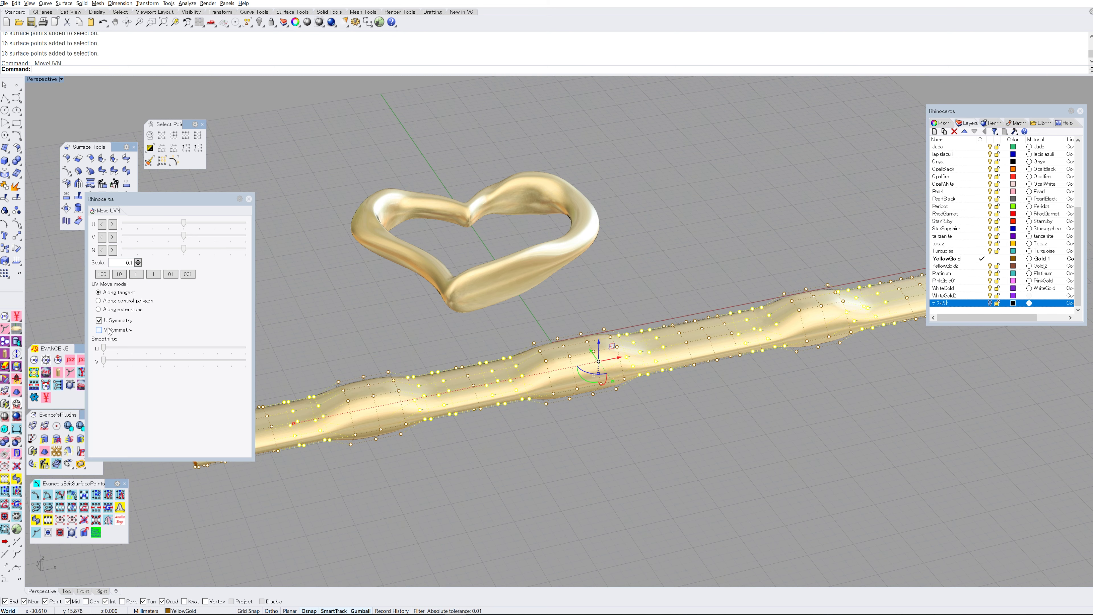
left_click(98, 320)
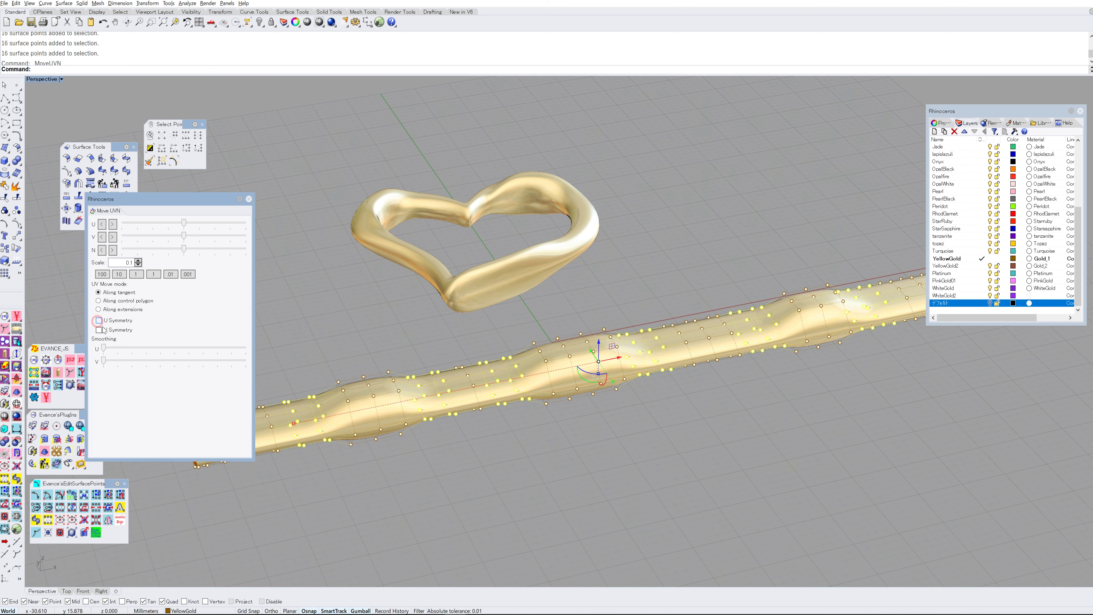
left_click_drag(106, 363, 258, 365)
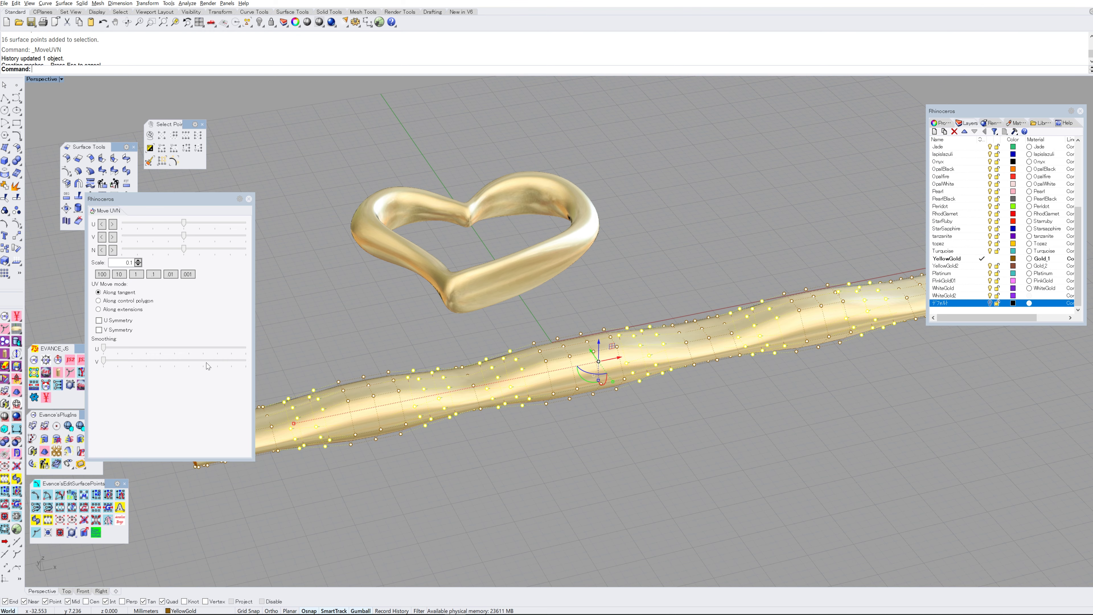
right_click_drag(567, 345, 544, 355)
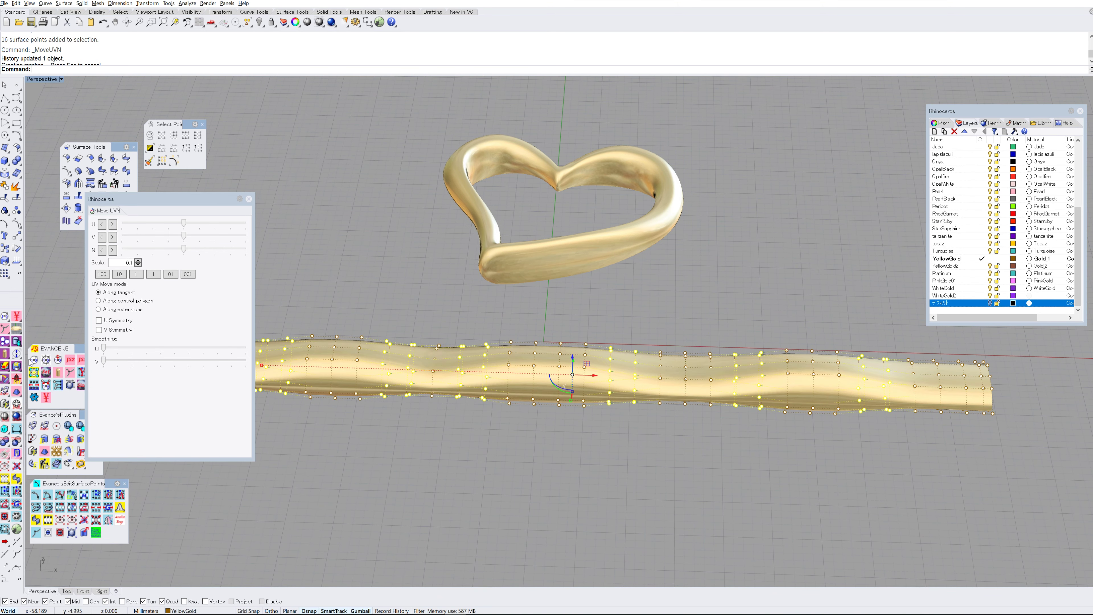
left_click_drag(106, 364, 222, 356)
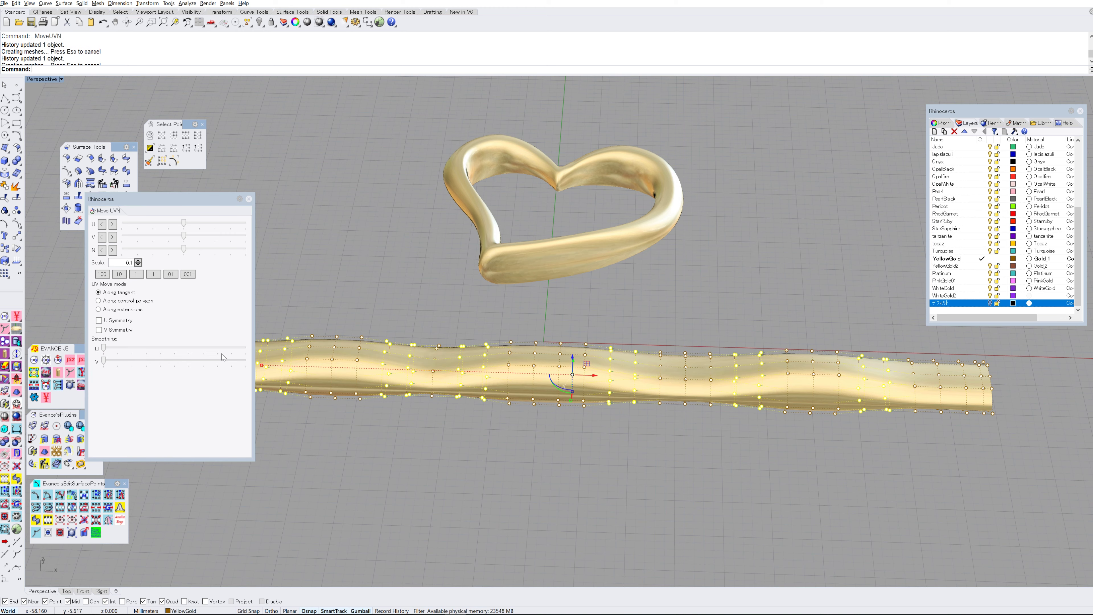
left_click(249, 199)
- Switch off the control points, select the straight tube together with its base strip, and hide them
left_click(431, 298)
right_click_drag(430, 297, 449, 299)
key("Escape")
left_click_drag(425, 430, 312, 386)
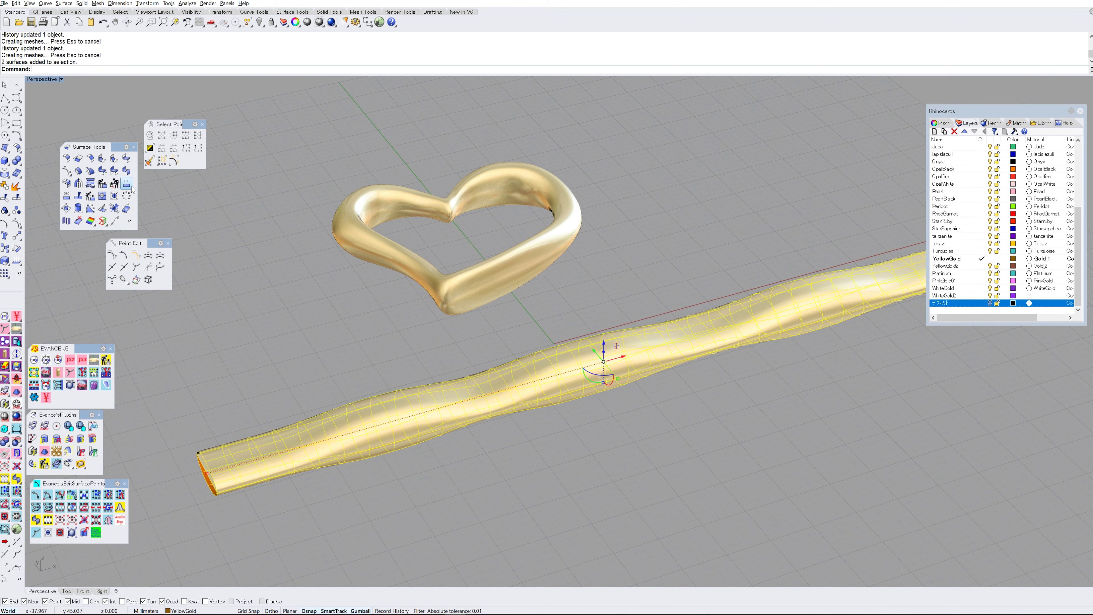
left_click(260, 22)
- Select the heart ring and examine its object properties and its form around the notch
right_click_drag(483, 217, 457, 333)
scroll(450, 371, "up", 5)
scroll(450, 372, "down", 5)
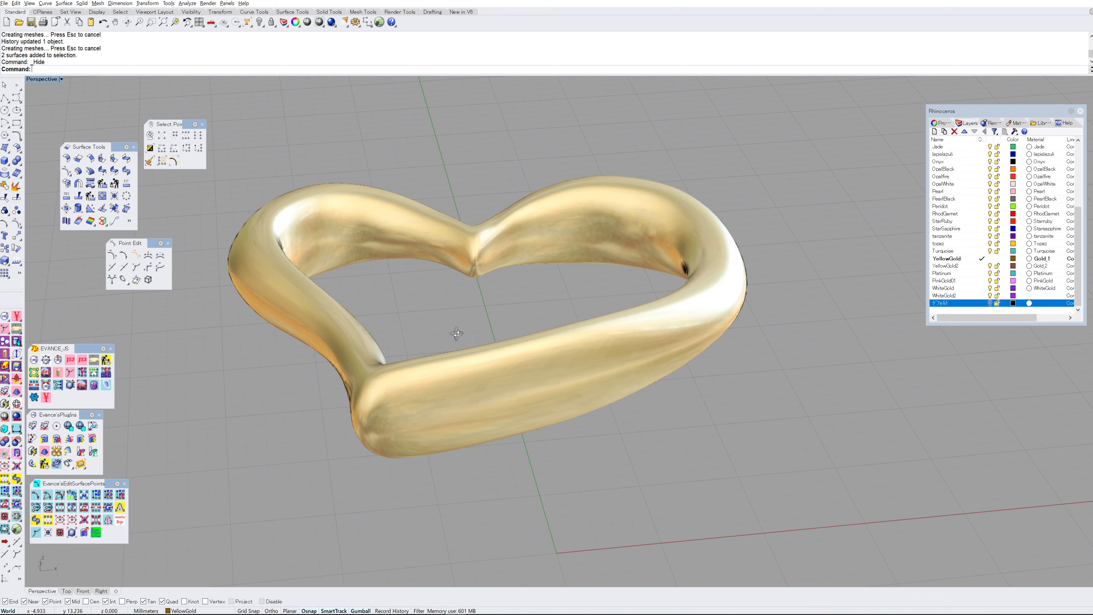
left_click(946, 123)
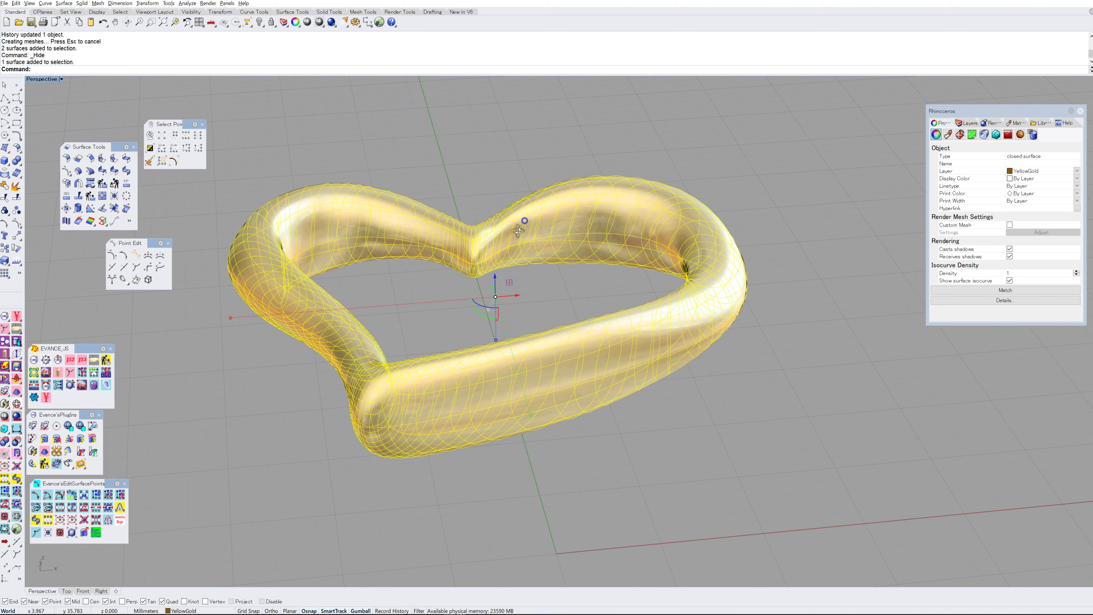
scroll(519, 231, "down", 3)
right_click_drag(509, 244, 645, 260)
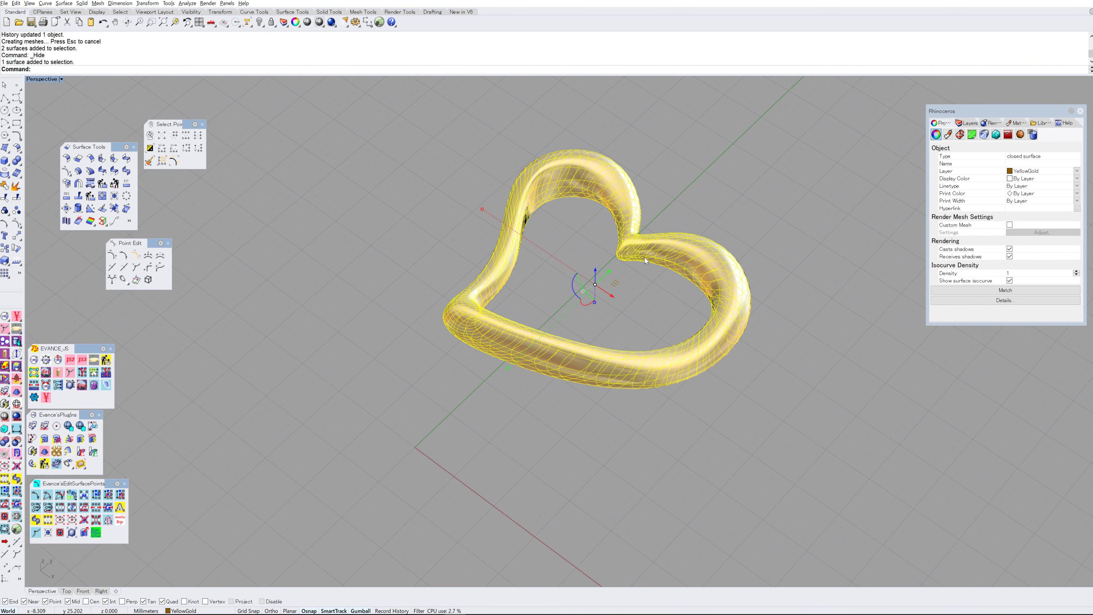
scroll(658, 227, "up", 3)
- Turn on the heart ring's control points to inspect their layout, leaving them switched off again
type("a")
key("Return")
scroll(627, 250, "down", 3)
mouse_move(572, 306)
right_mouse_down()
mouse_move(579, 289)
mouse_move(581, 305)
right_mouse_up()
right_click_drag(412, 304, 422, 310)
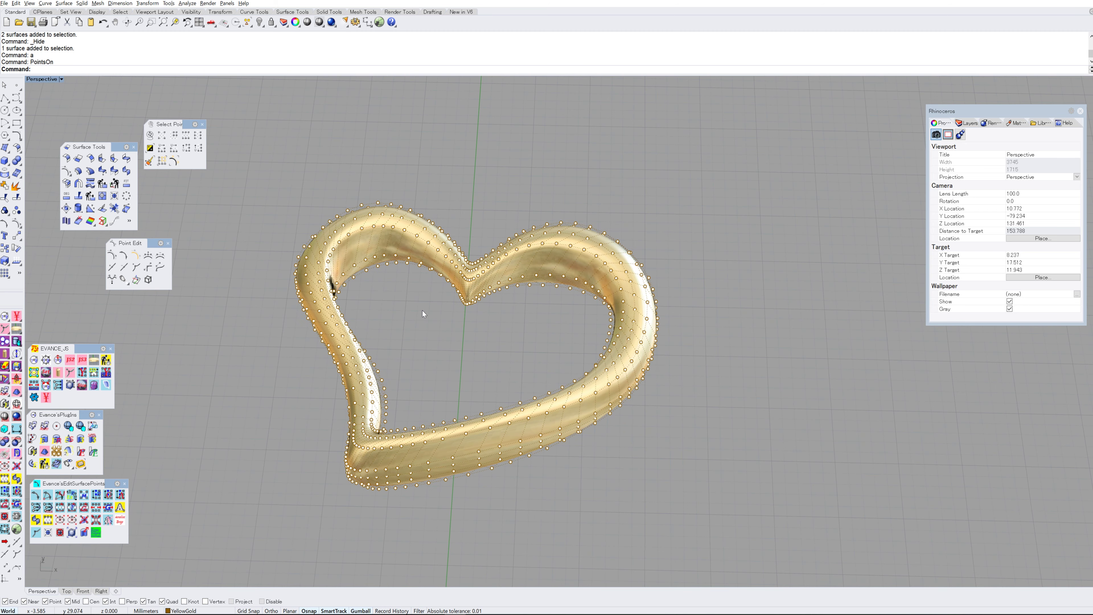
key("Escape")
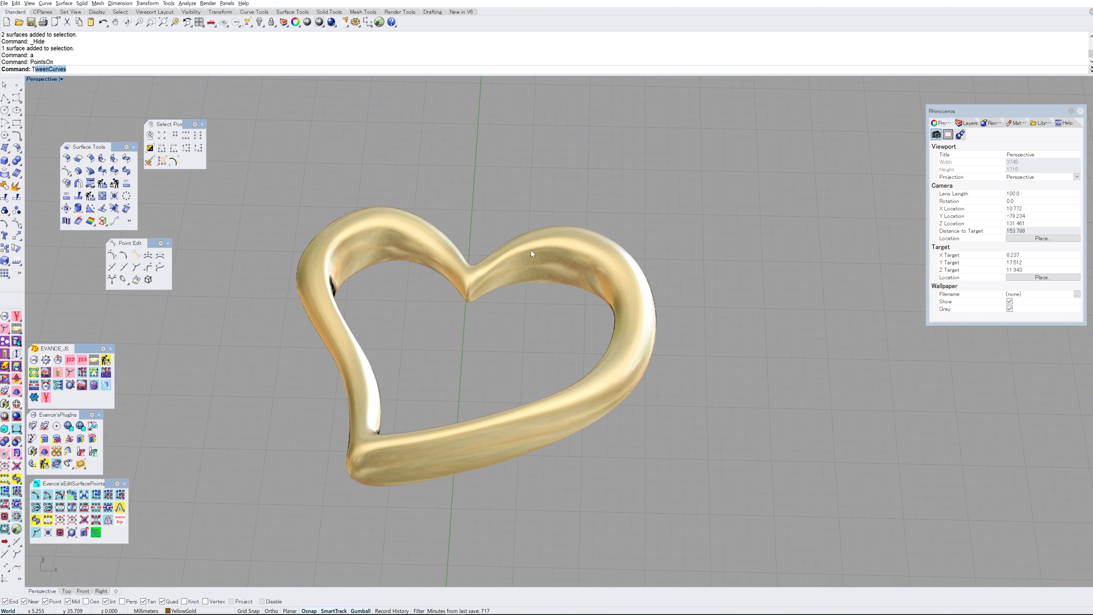
- Spin the view around the heart ring with Turntable, stop the rotation, and inspect the shape from a low angle
key("Return")
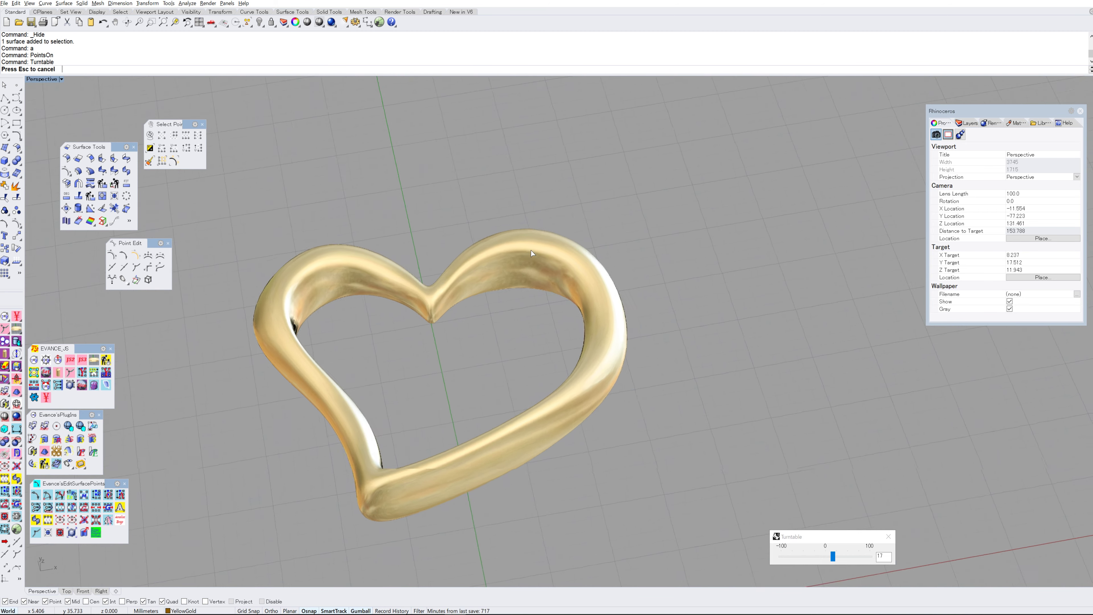
scroll(531, 250, "down", 5)
key("z")
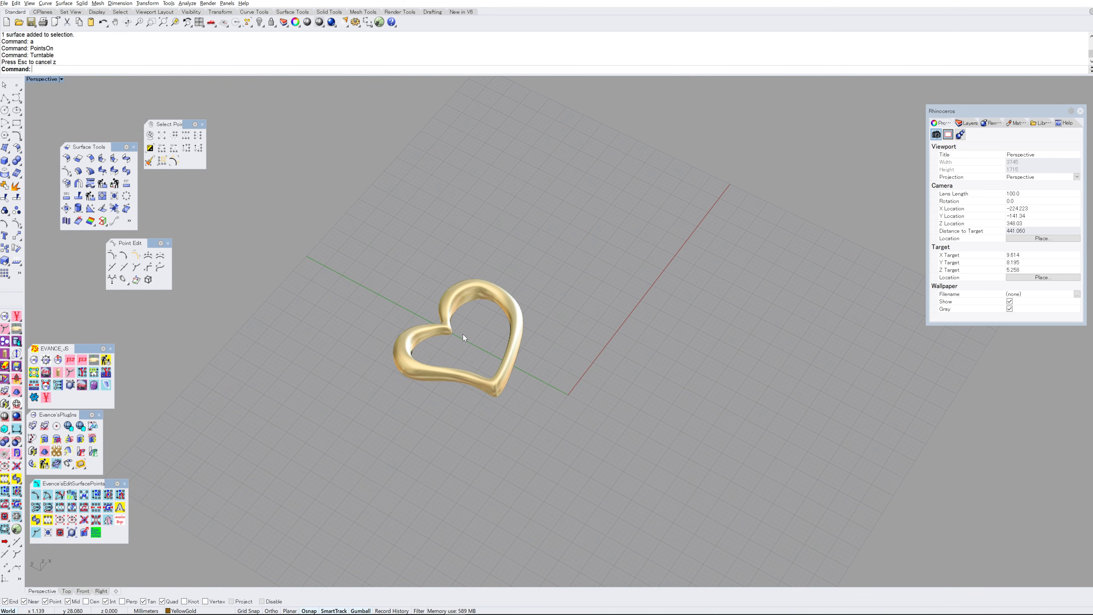
scroll(462, 351, "up", 4)
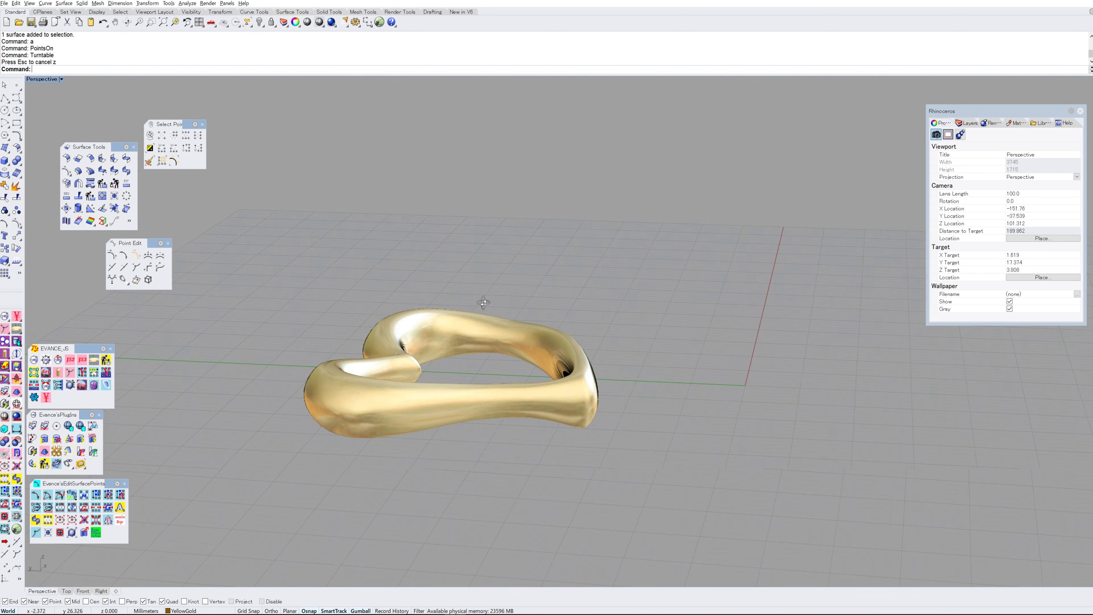